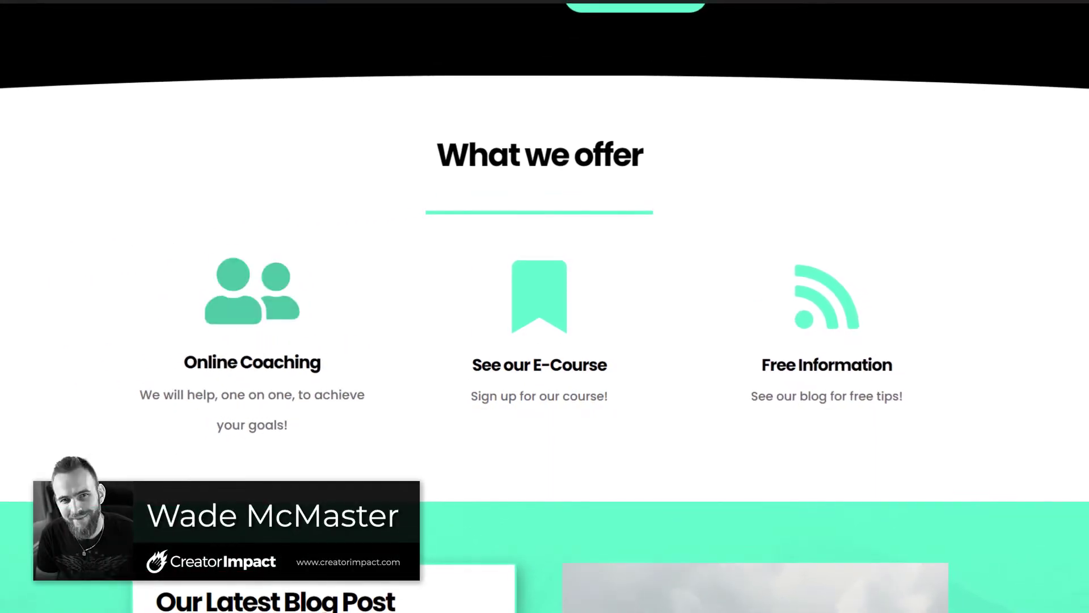
# Scroll down the page to the What we offer section with the Online Coaching blurb.
pyautogui.scroll(-8, 97, 139)
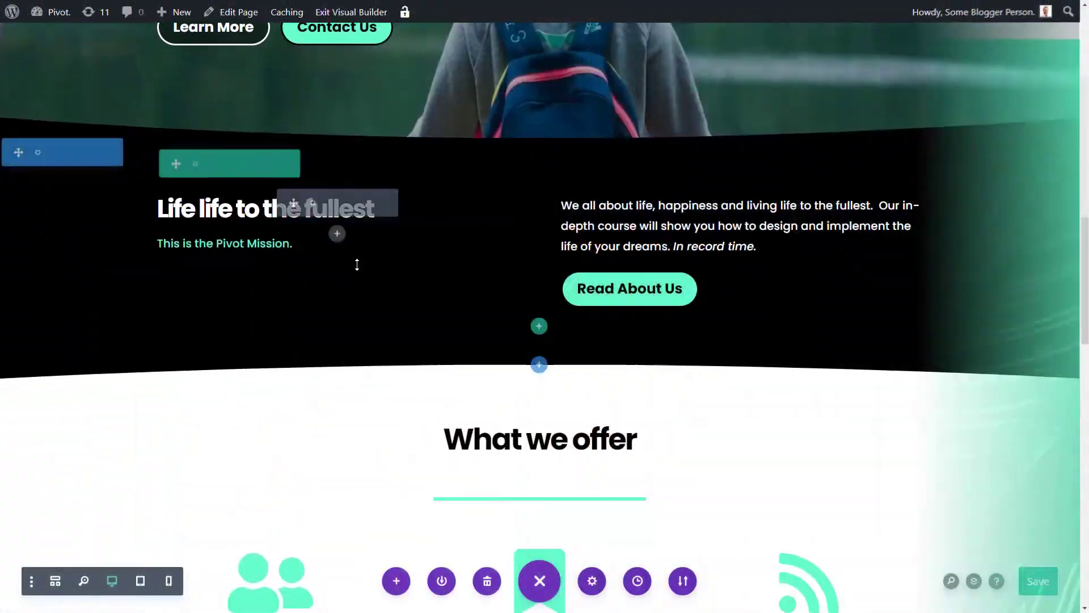
pyautogui.scroll(-6, 363, 273)
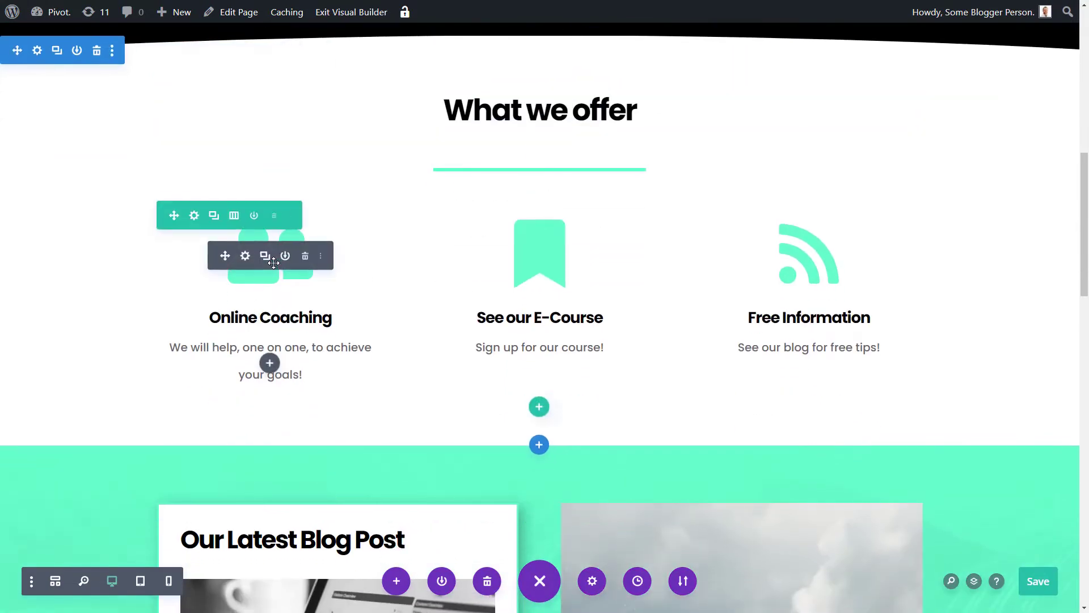
pyautogui.scroll(-3, 431, 348)
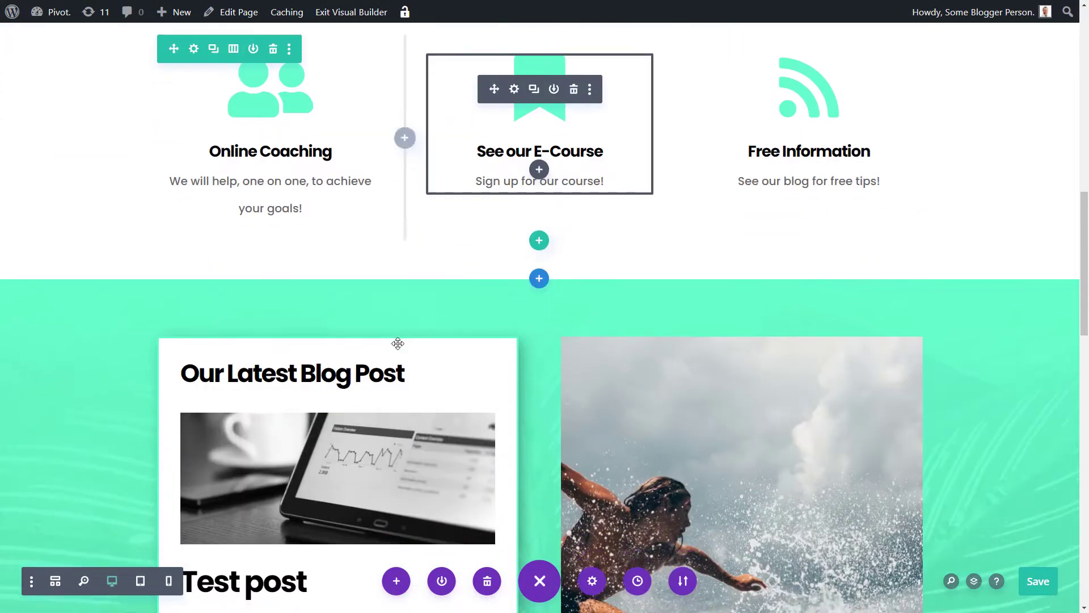
pyautogui.scroll(-3, 413, 357)
pyautogui.moveTo(1085, 315); pyautogui.dragTo(1084, 124)
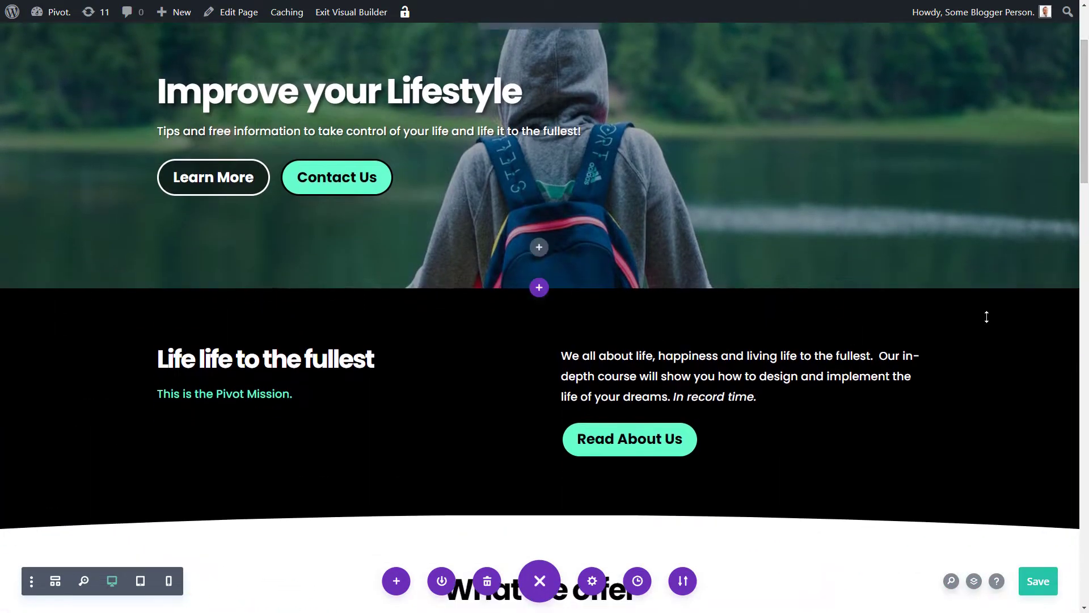
pyautogui.scroll(-8, 401, 372)
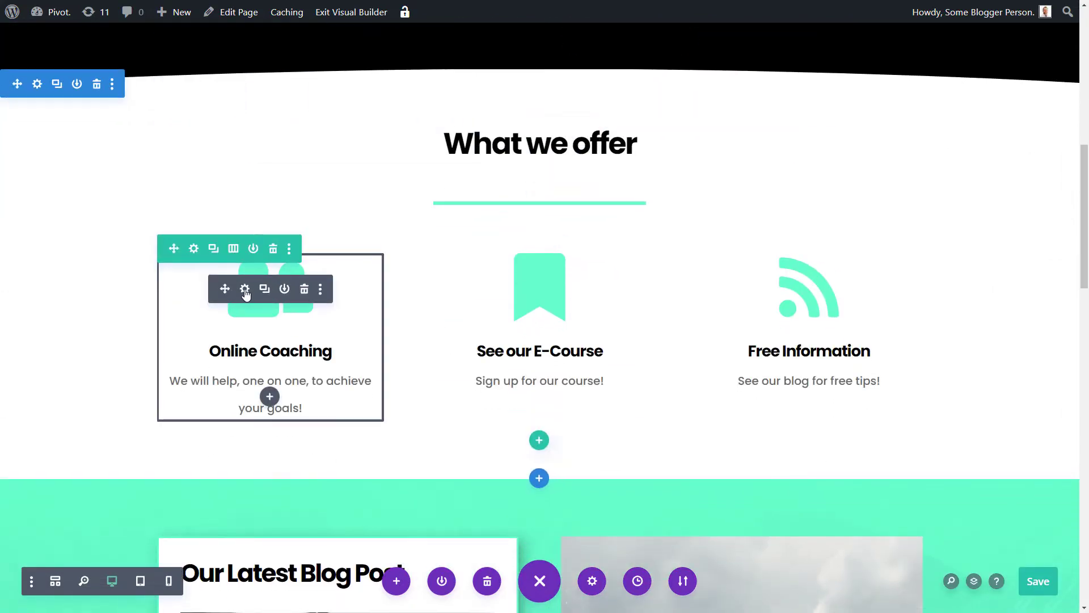
# Open the Online Coaching blurb settings and set its hover title to 'Online Coaching NOW'.
pyautogui.click(245, 290)
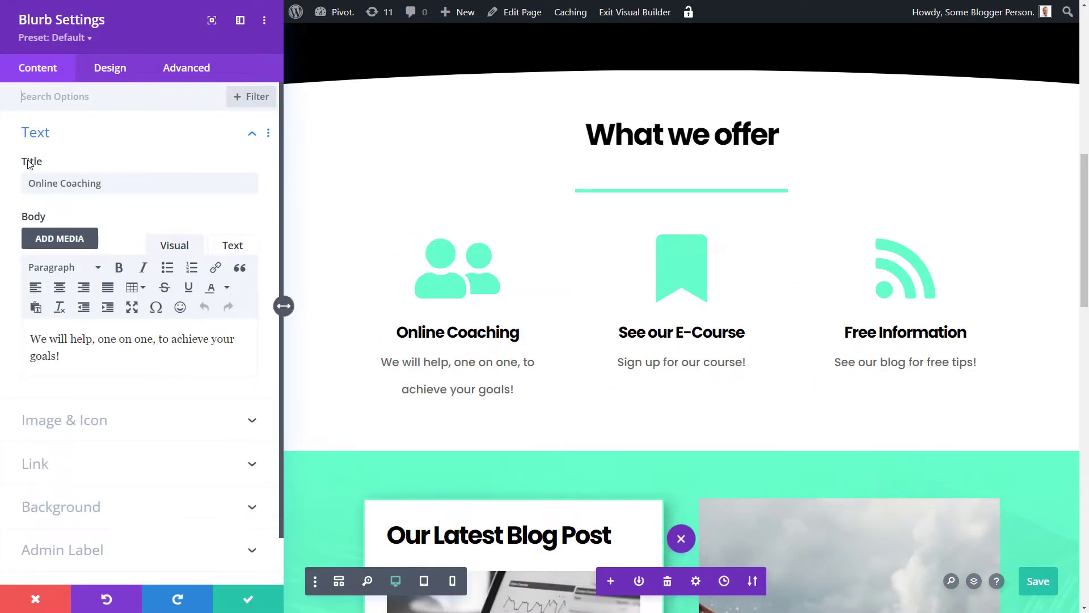
pyautogui.moveTo(28, 164)
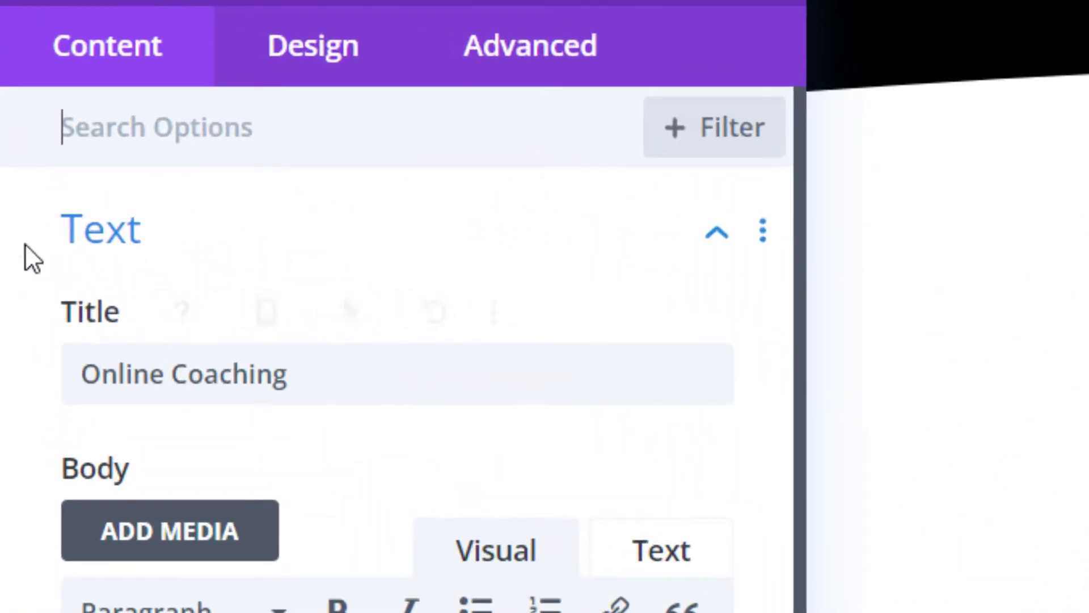
pyautogui.moveTo(74, 324)
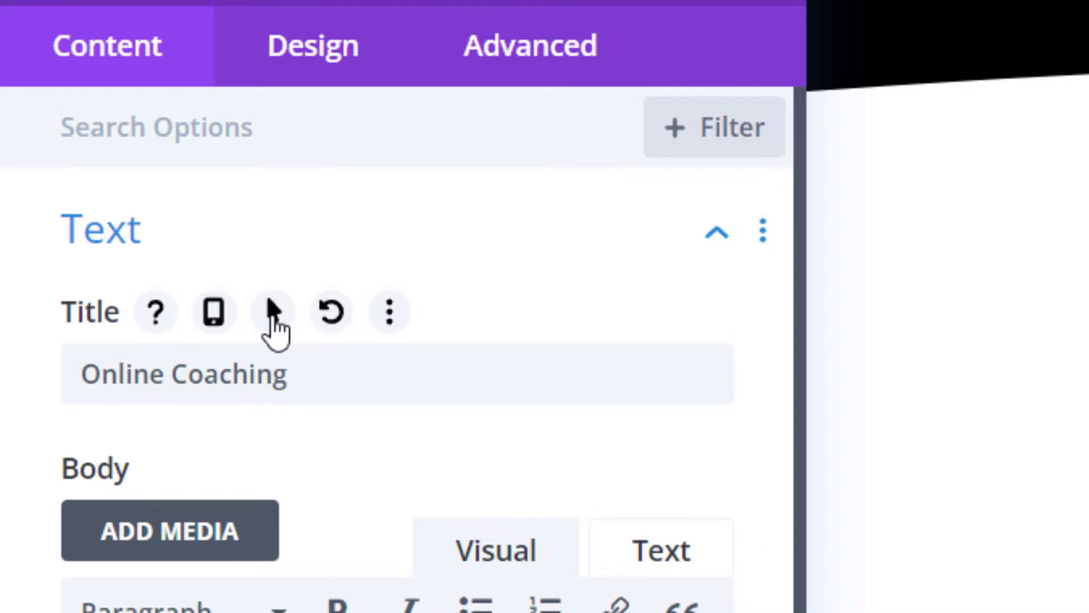
pyautogui.click(273, 318)
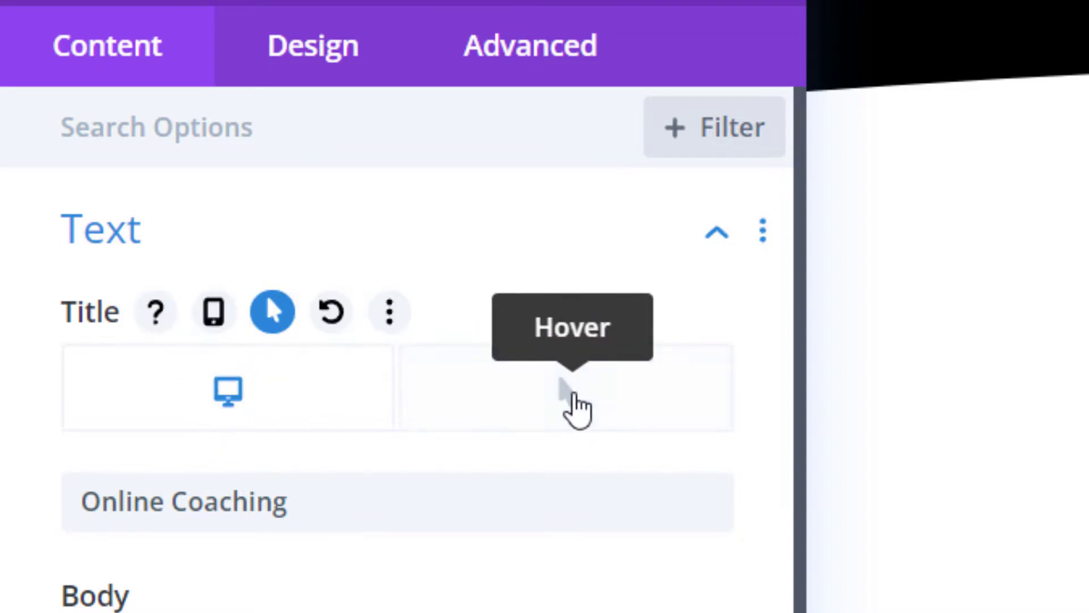
pyautogui.click(576, 406)
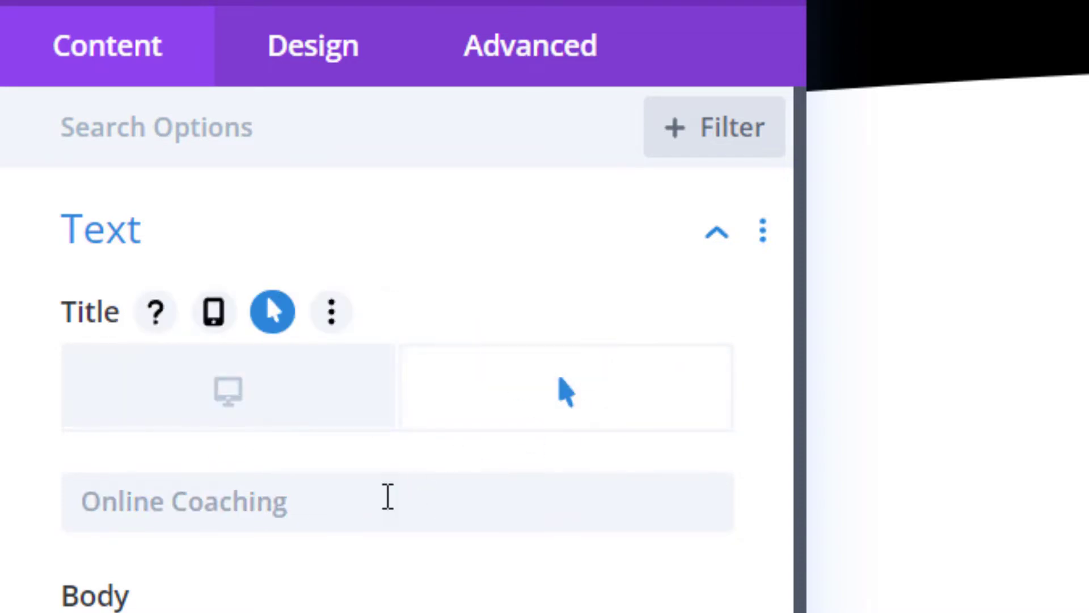
pyautogui.click(388, 500)
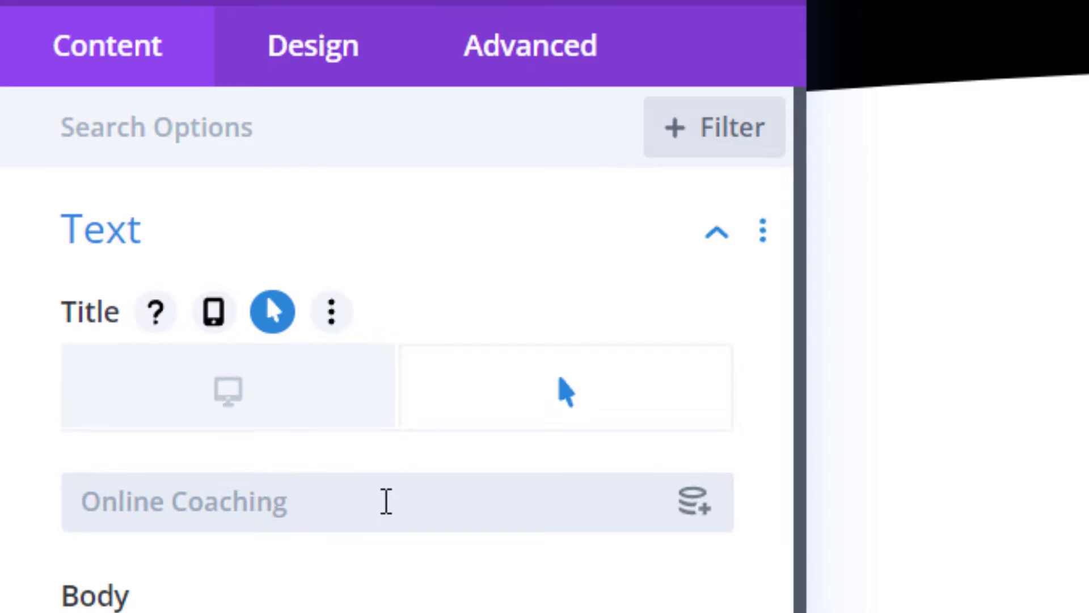
pyautogui.write('Online C')
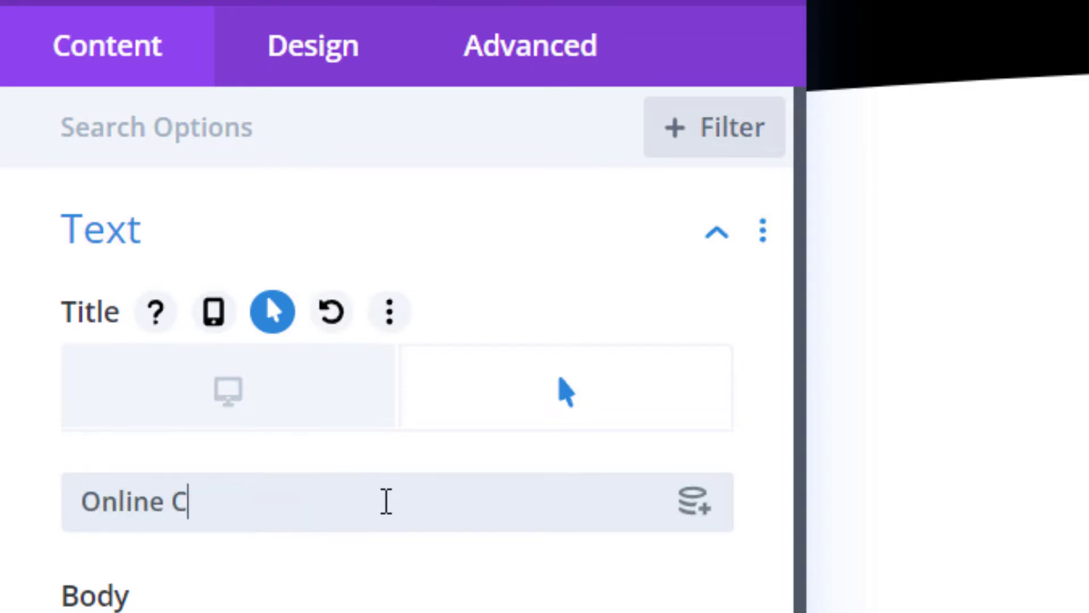
pyautogui.write('oaching NOW')
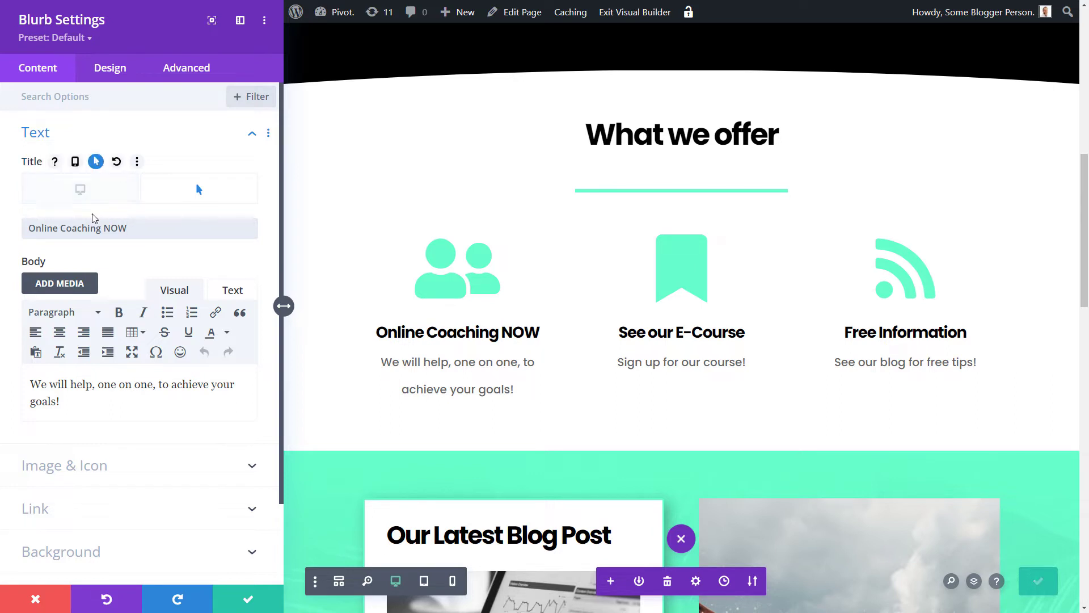
pyautogui.scroll(-2, 87, 360)
# Make the blurb scale to 122% and move up 22 px on hover.
pyautogui.click(87, 361)
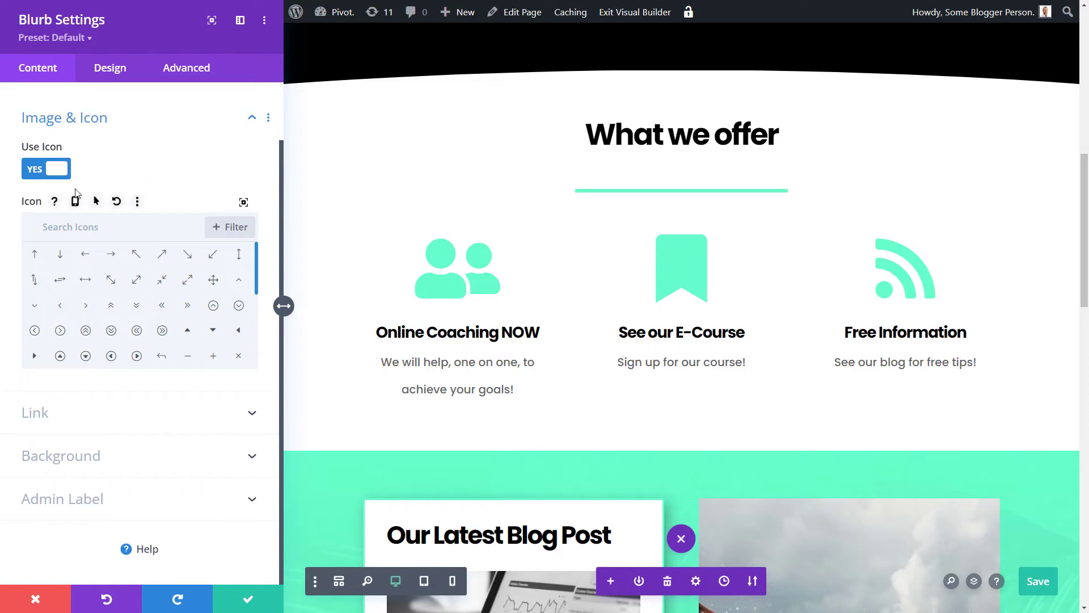
pyautogui.click(110, 69)
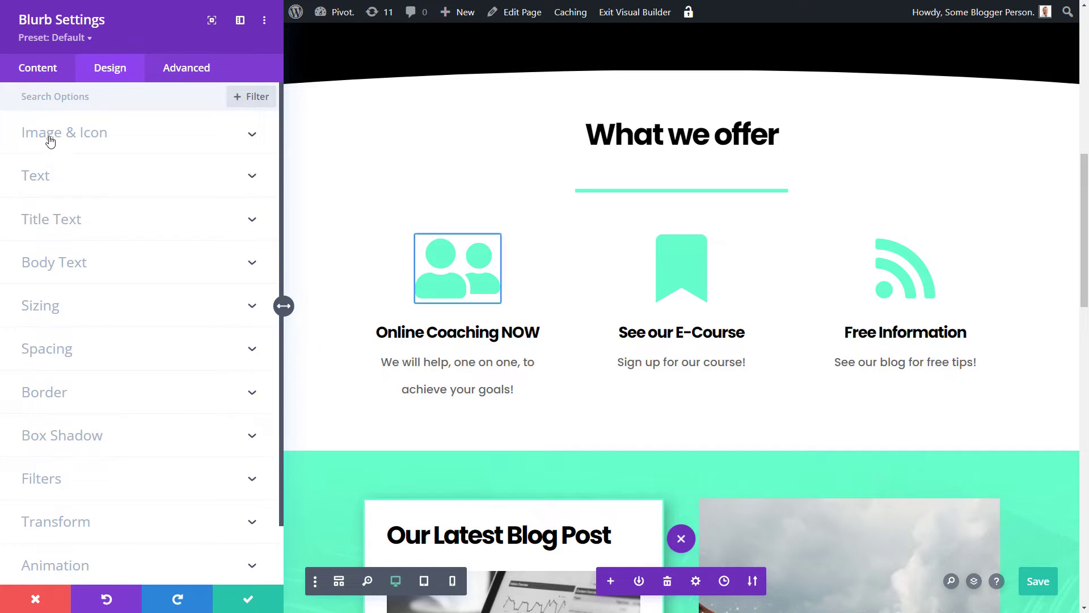
pyautogui.scroll(-2, 82, 329)
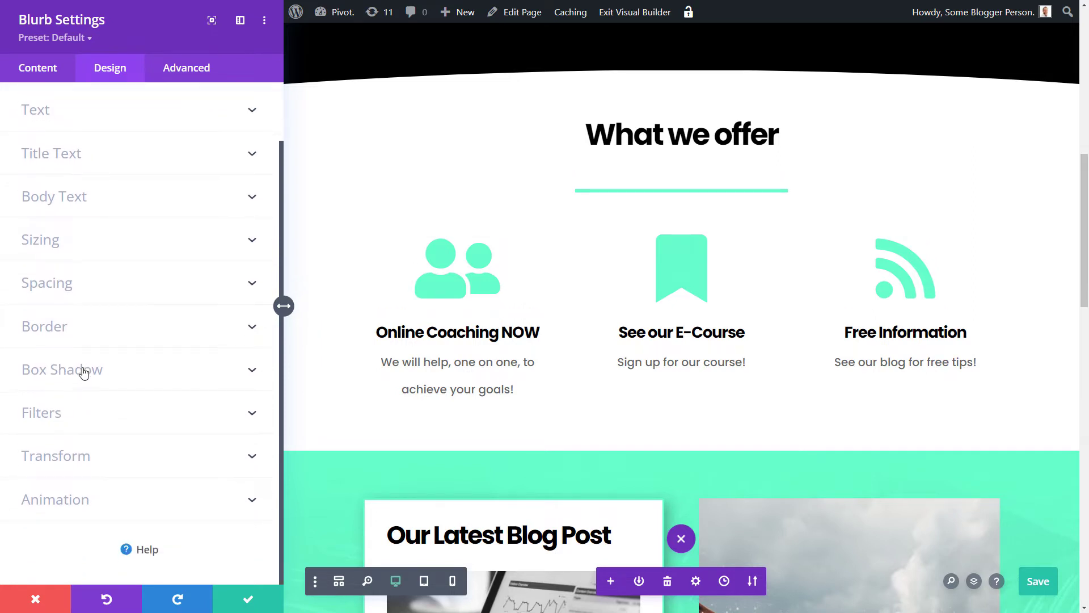
pyautogui.click(82, 459)
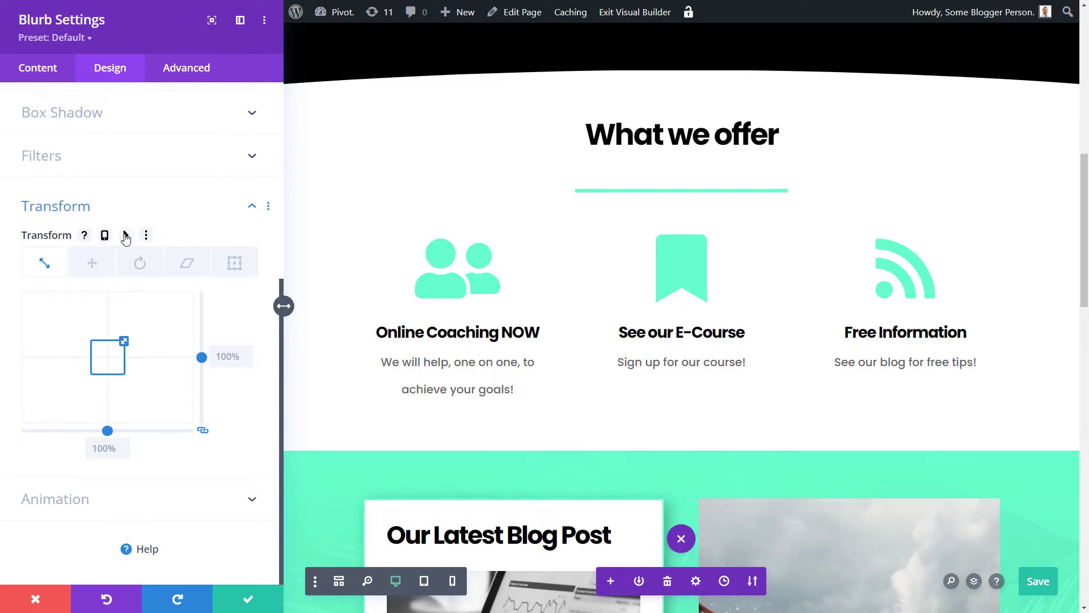
pyautogui.click(125, 234)
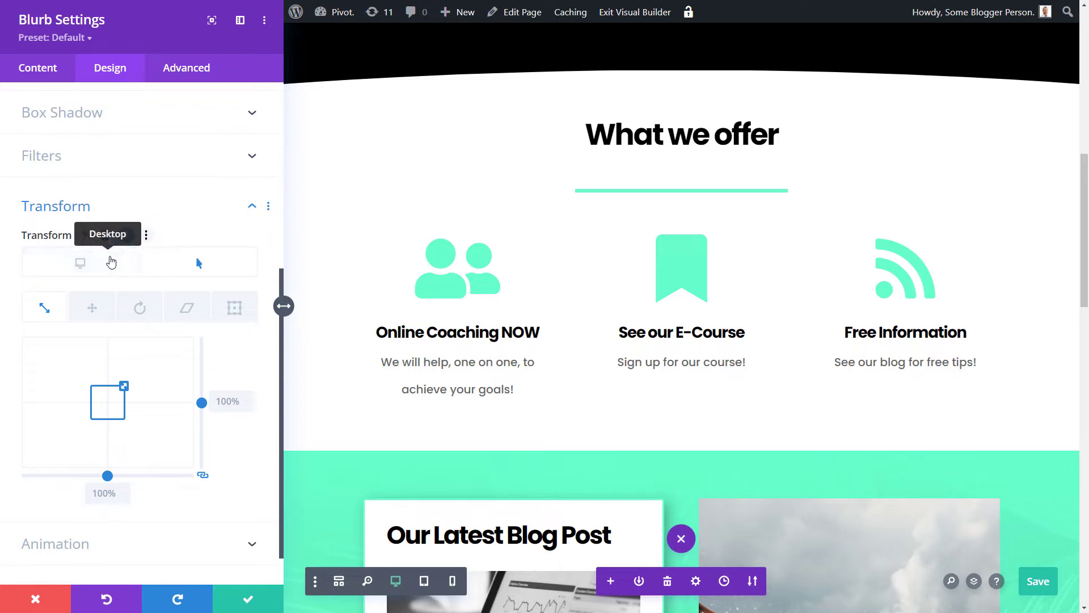
pyautogui.click(111, 263)
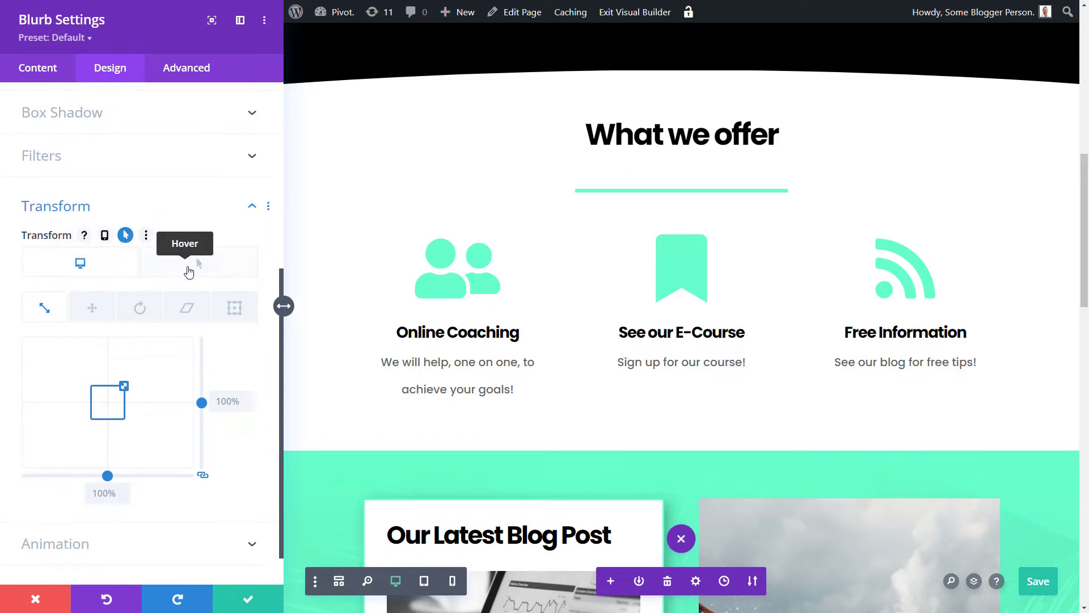
pyautogui.click(189, 272)
pyautogui.moveTo(124, 385); pyautogui.dragTo(128, 382)
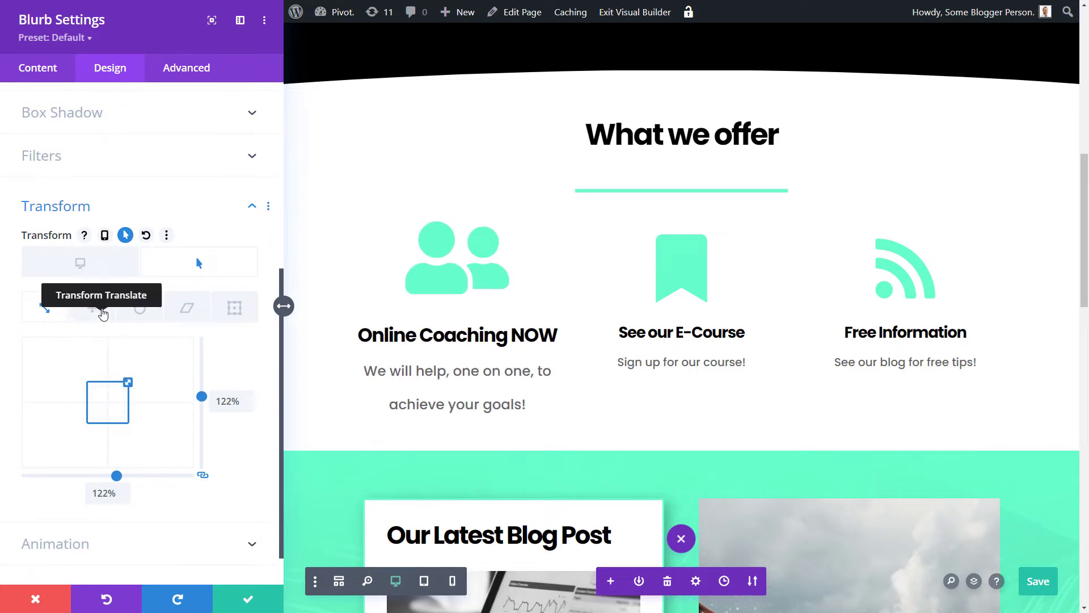
pyautogui.click(102, 314)
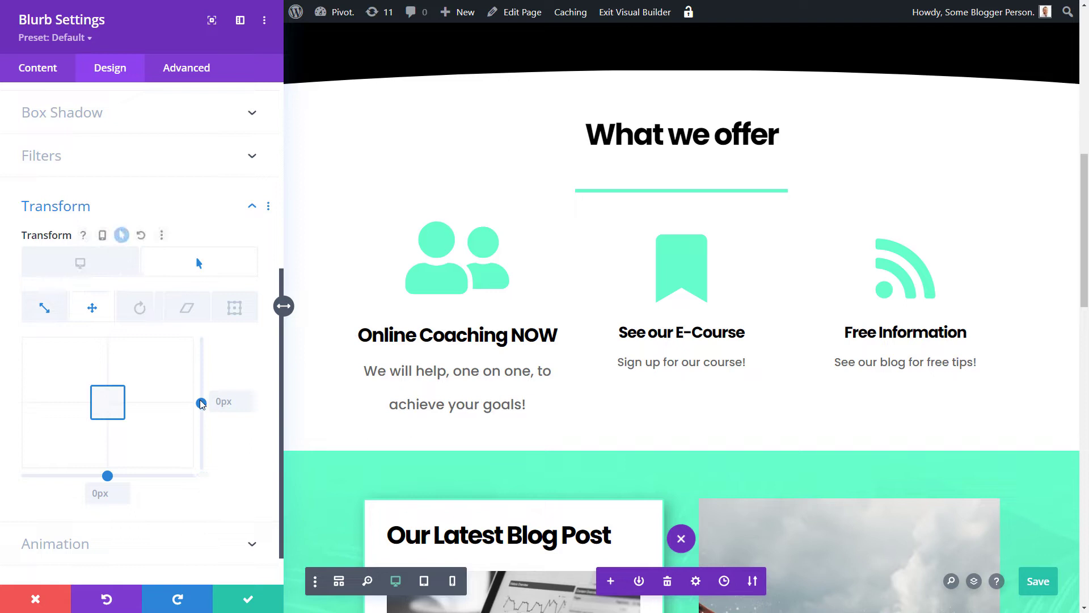
pyautogui.moveTo(200, 403); pyautogui.dragTo(202, 399)
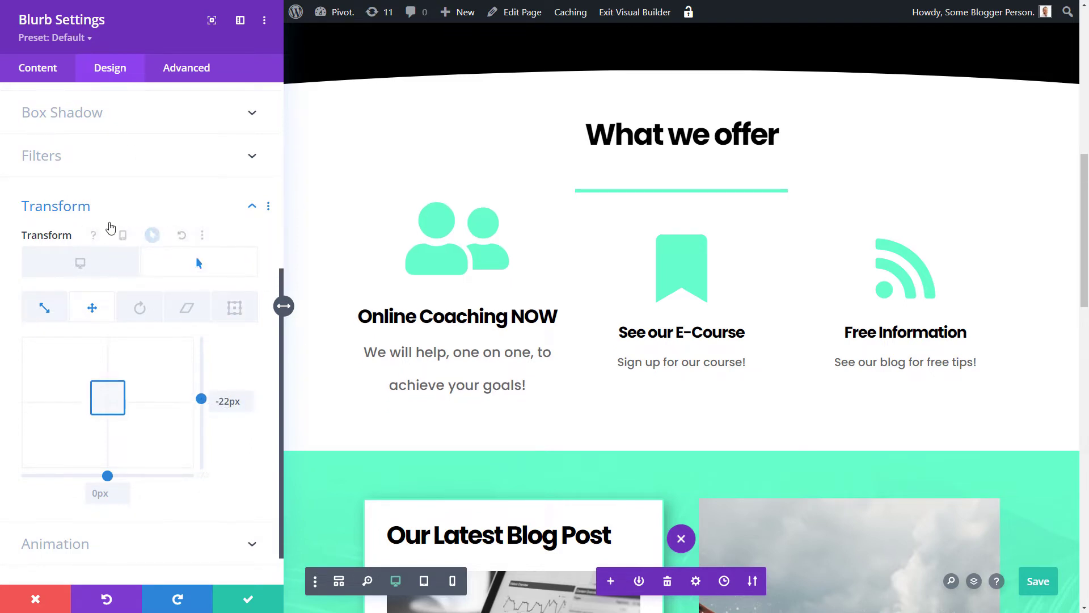
# Set the blurb icon's hover colour to black (#000000) and apply the settings.
pyautogui.scroll(5, 110, 239)
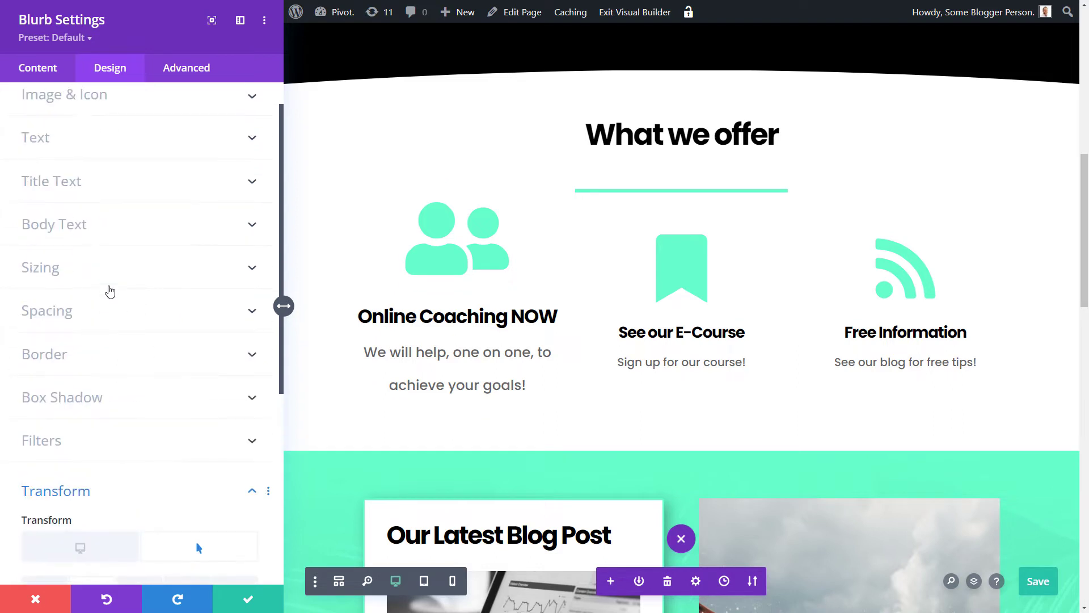
pyautogui.click(92, 131)
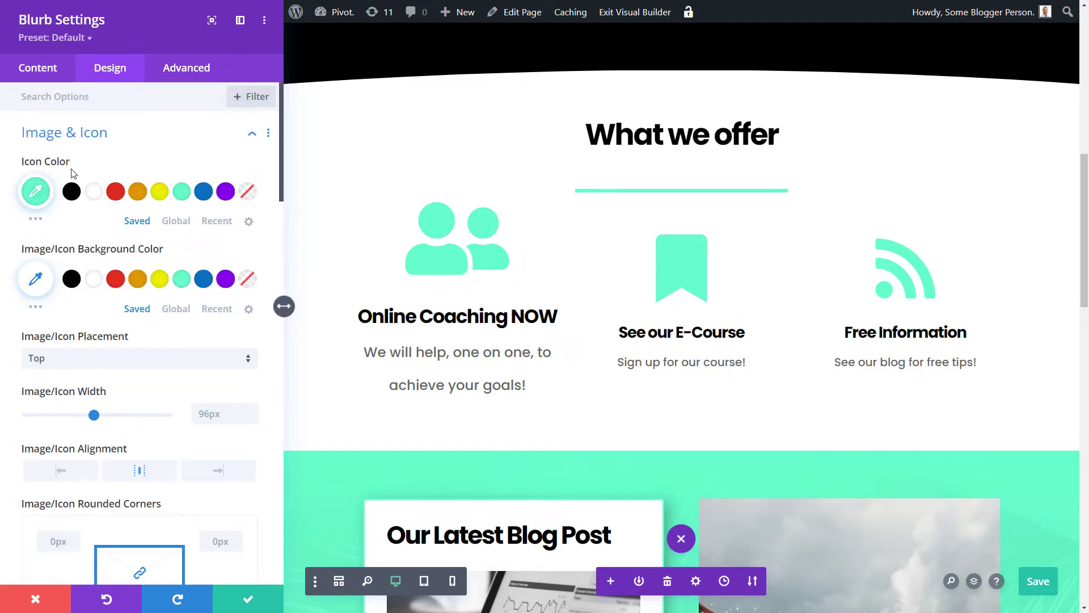
pyautogui.click(124, 164)
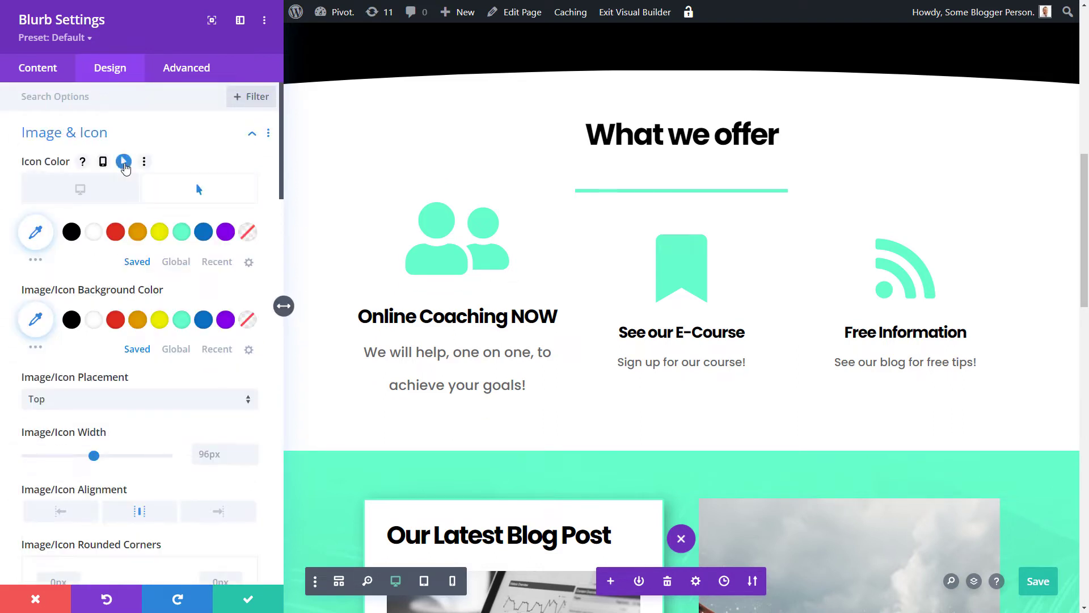
pyautogui.click(72, 236)
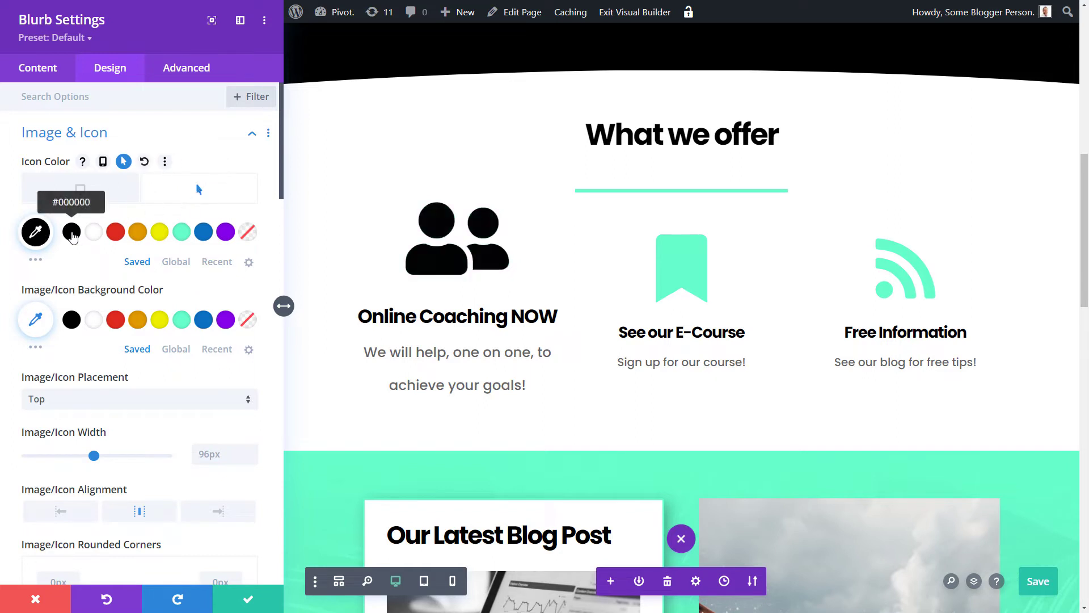
pyautogui.click(248, 600)
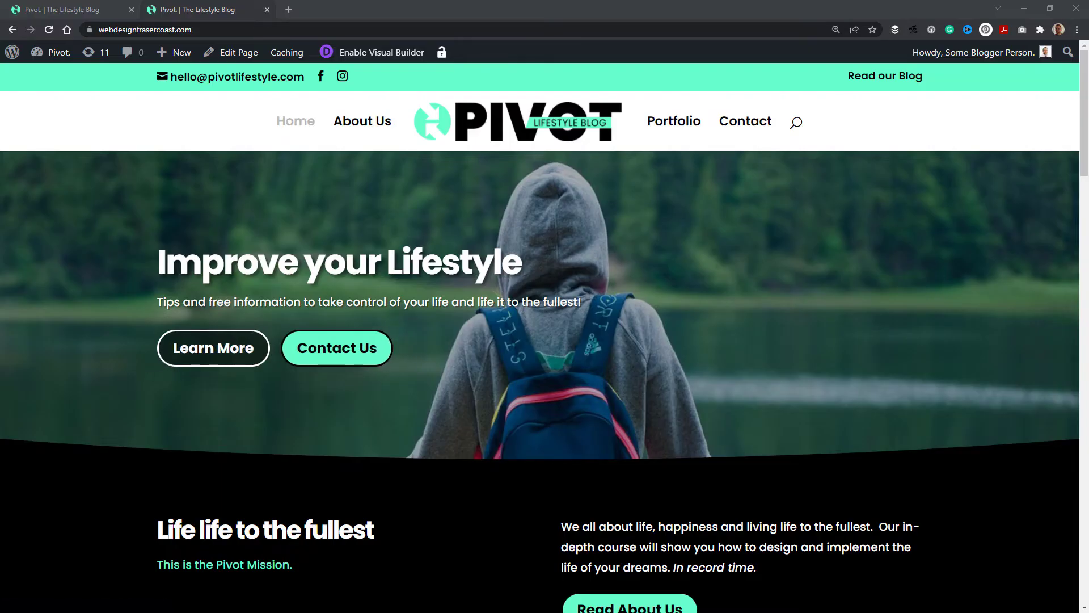
# View the live homepage fullscreen and scroll through the offer section to check the hover effects.
pyautogui.click(527, 4)
pyautogui.press('F11')
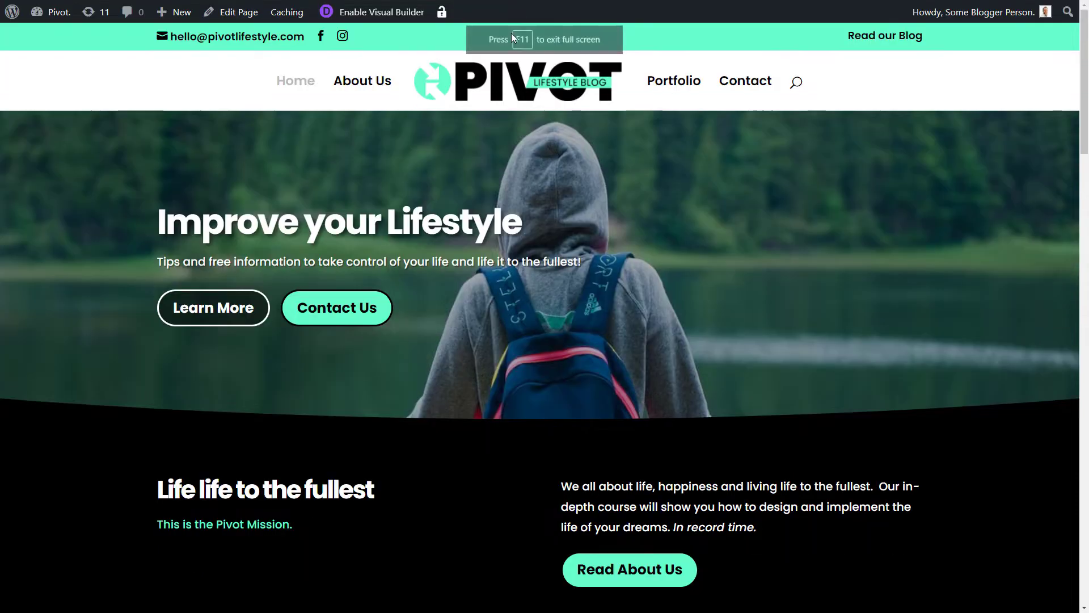
pyautogui.scroll(-8, 250, 218)
pyautogui.scroll(-2, 97, 193)
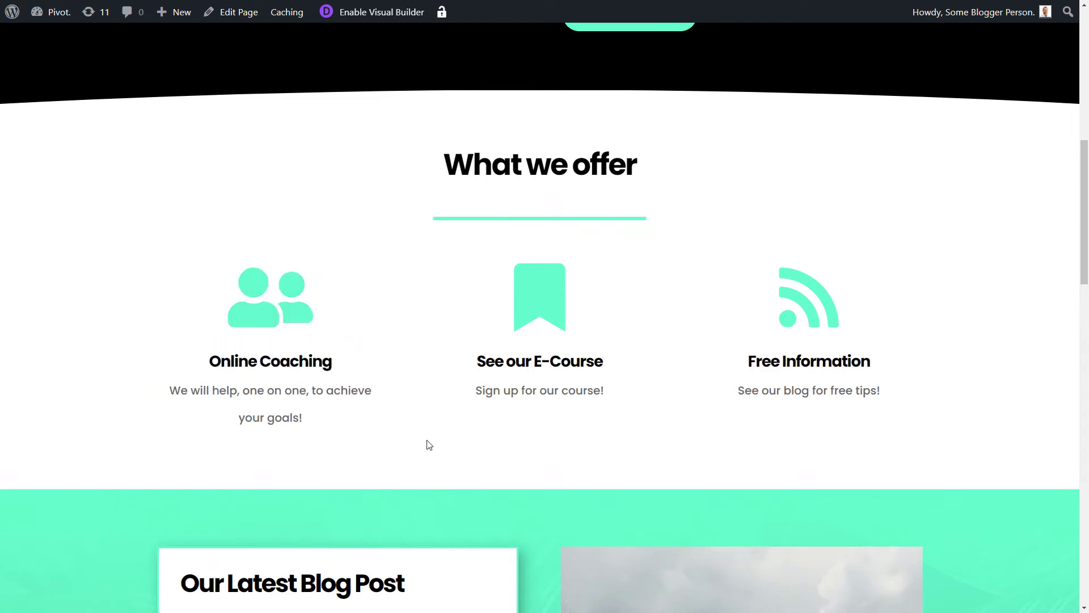
pyautogui.scroll(1, 472, 477)
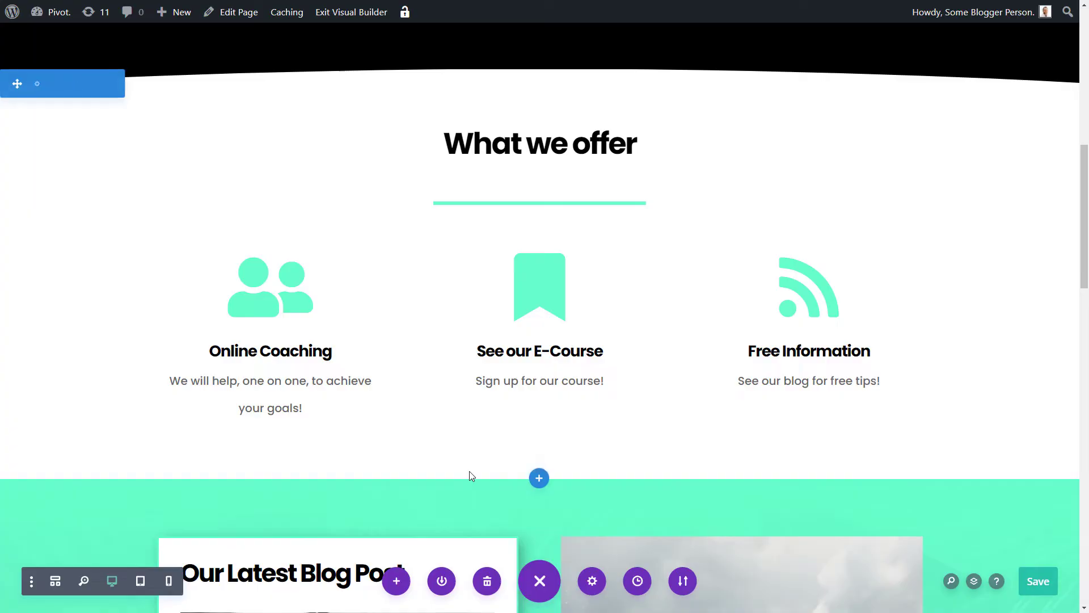
pyautogui.scroll(-5, 503, 414)
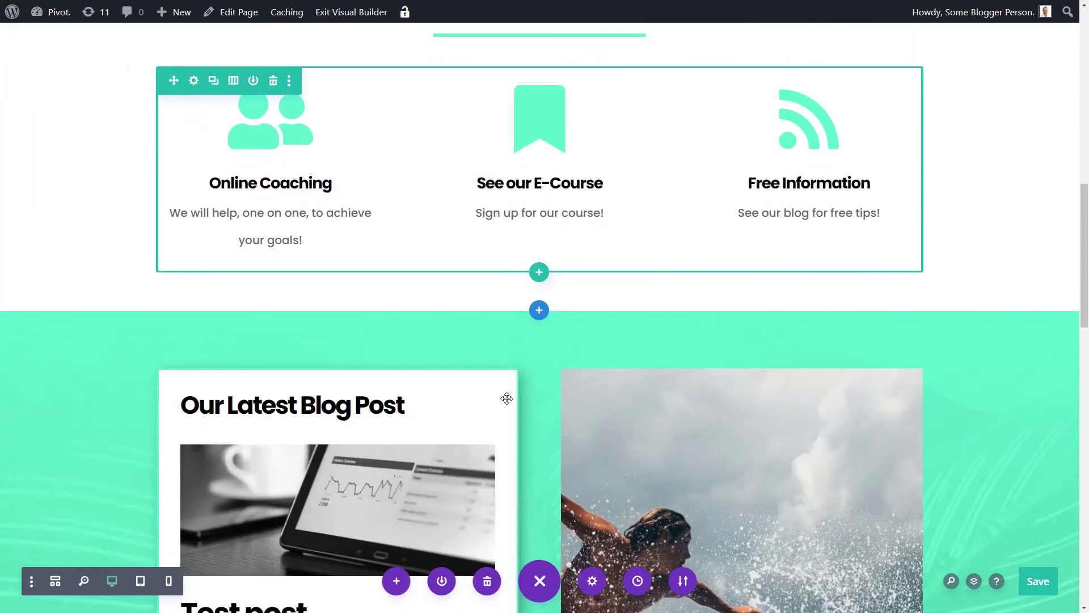
pyautogui.click(312, 315)
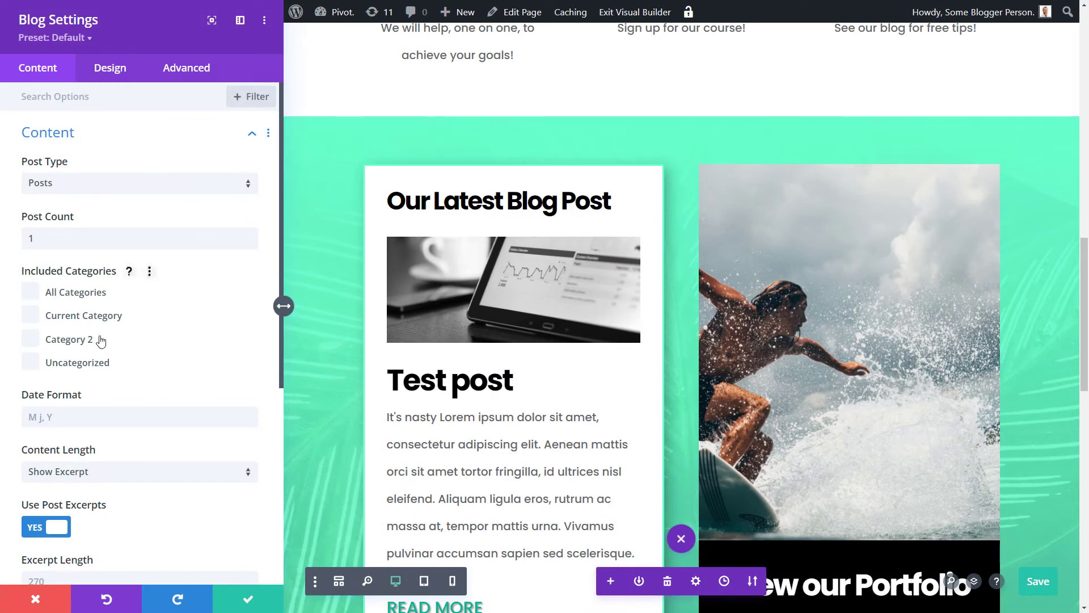
pyautogui.scroll(-2, 101, 340)
pyautogui.scroll(-4, 90, 348)
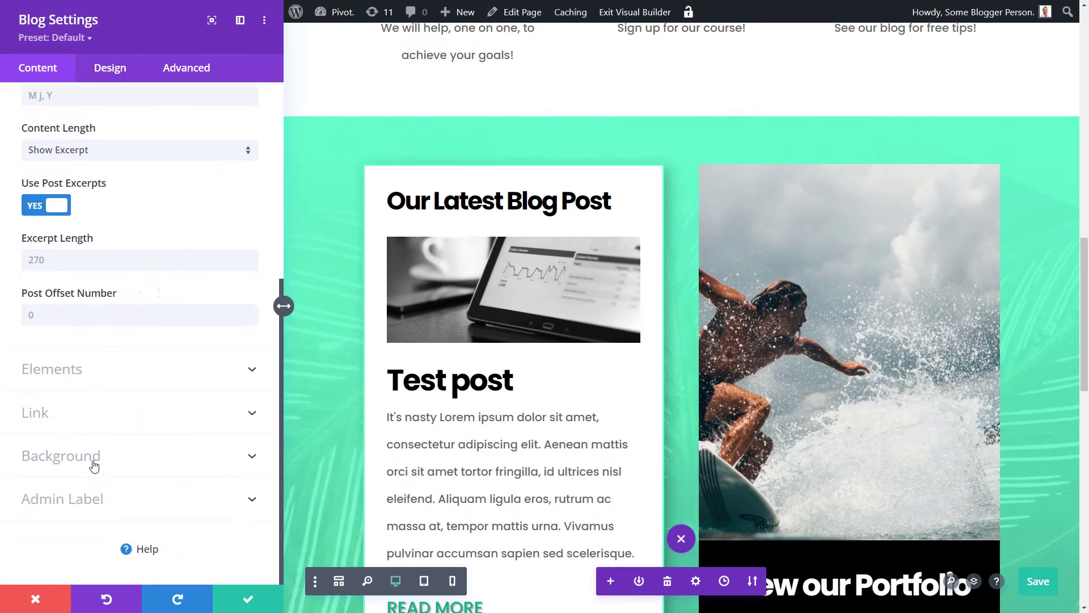
pyautogui.click(110, 68)
pyautogui.scroll(-5, 127, 396)
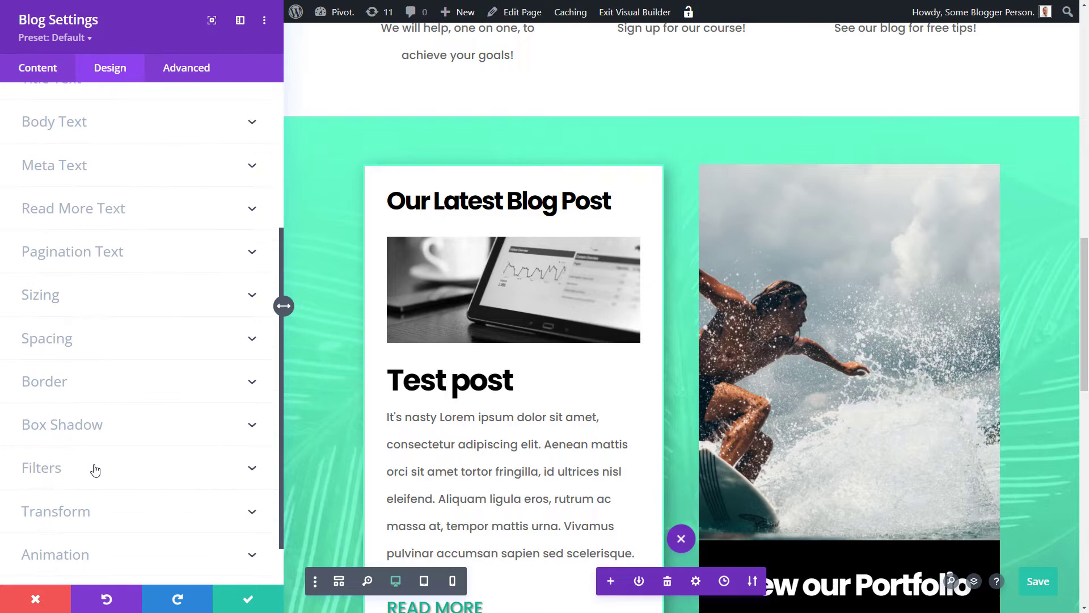
pyautogui.click(79, 456)
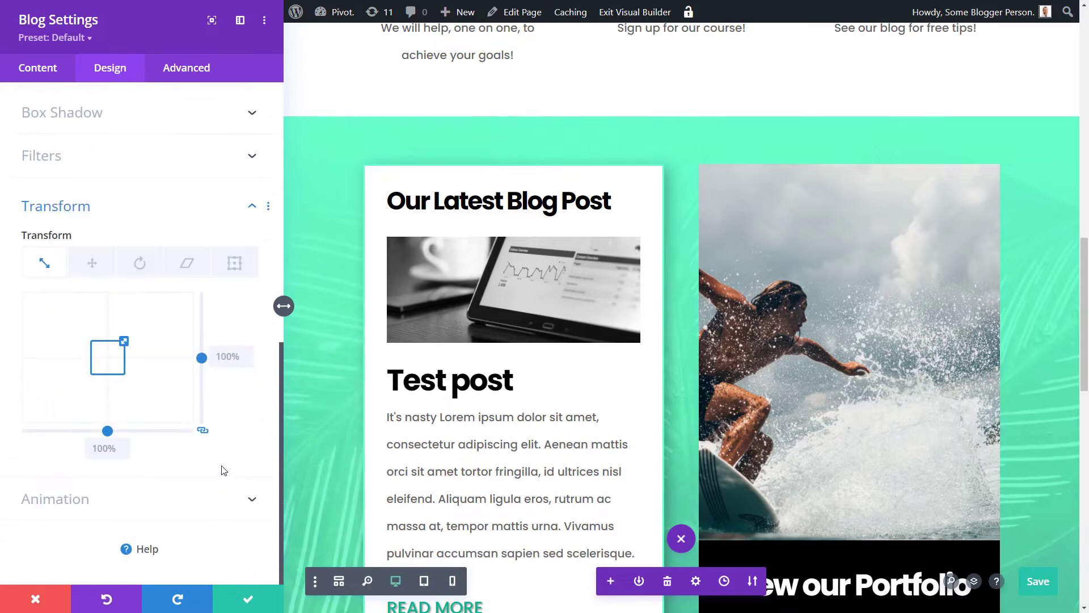
pyautogui.click(139, 263)
pyautogui.moveTo(90, 368); pyautogui.dragTo(28, 362)
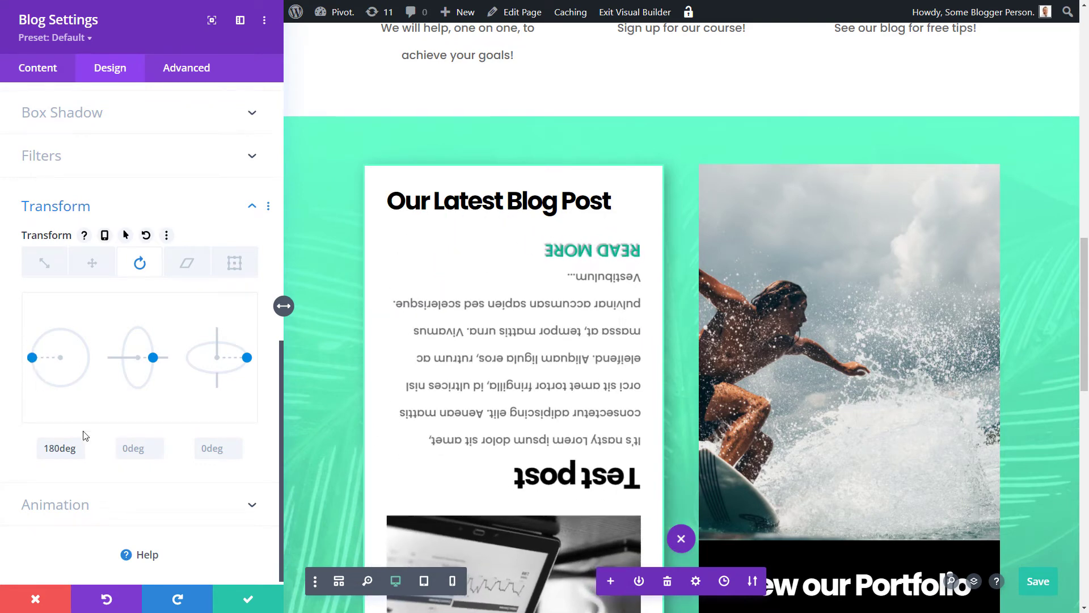
pyautogui.click(40, 598)
# Open the surfer image's Transform rotate controls, undoing a trial rotation.
pyautogui.scroll(-4, 744, 272)
pyautogui.scroll(3, 744, 273)
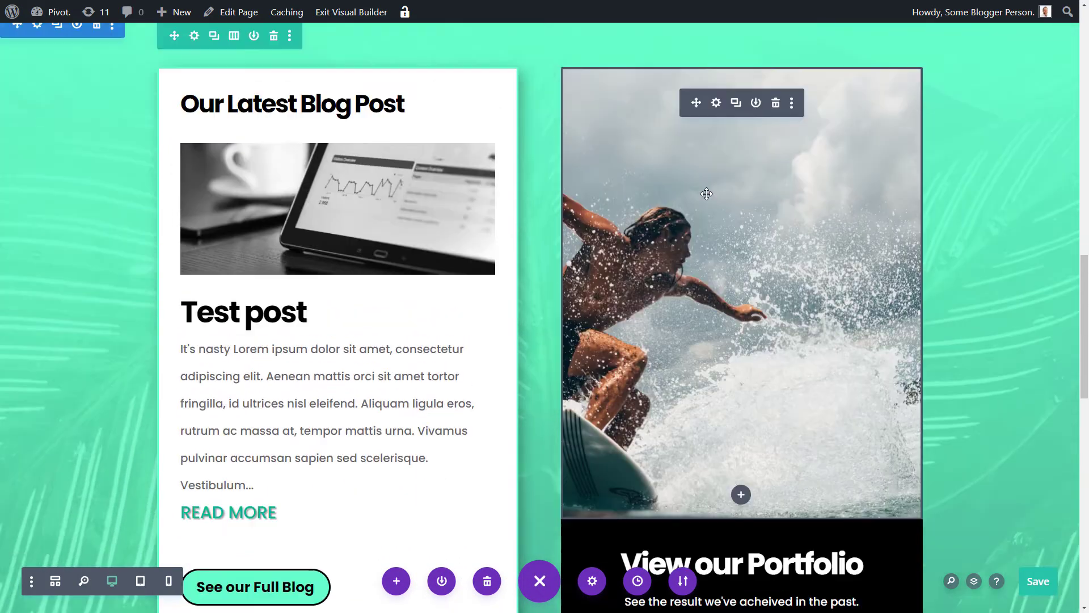
pyautogui.click(718, 191)
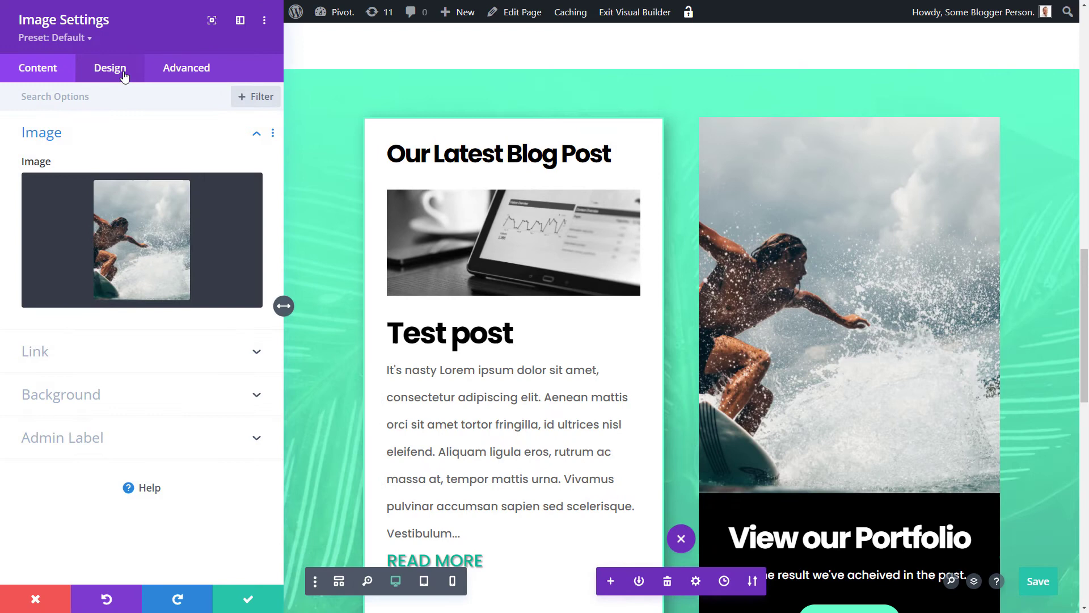
pyautogui.click(111, 69)
pyautogui.click(91, 395)
pyautogui.click(138, 264)
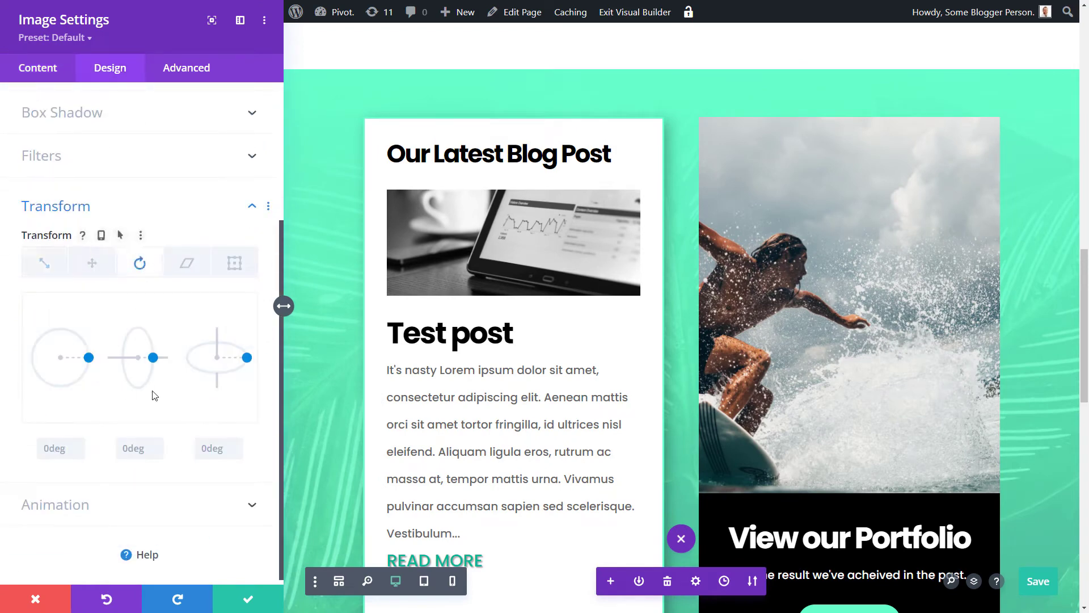
pyautogui.moveTo(88, 362); pyautogui.dragTo(54, 404)
pyautogui.hotkey('ctrl', 'z')
# Set the surfer image's hover rotation to 180deg and close the settings.
pyautogui.click(126, 235)
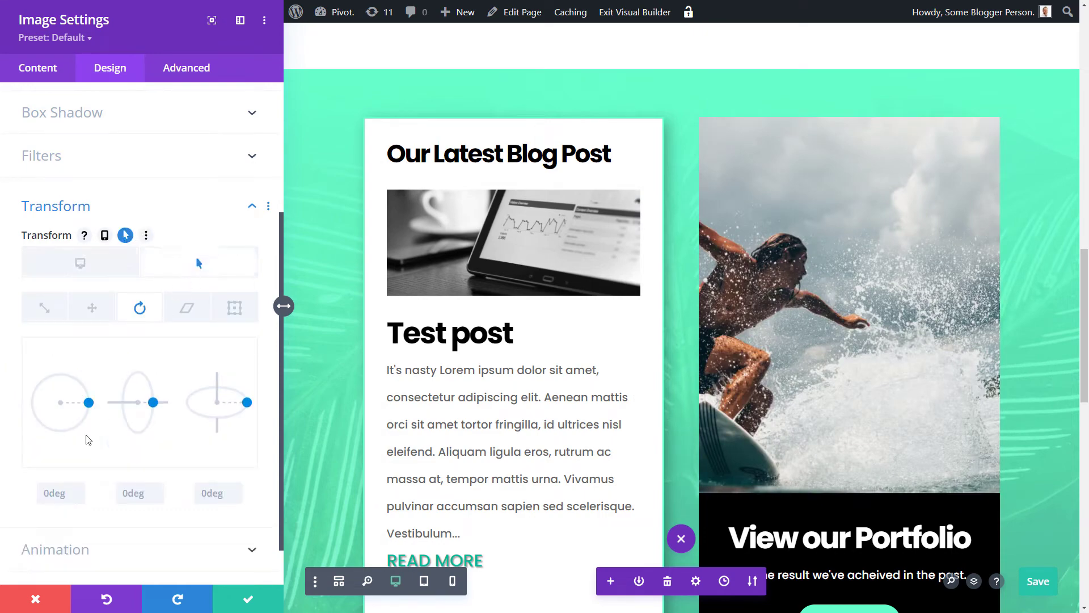
pyautogui.moveTo(88, 403); pyautogui.dragTo(34, 408)
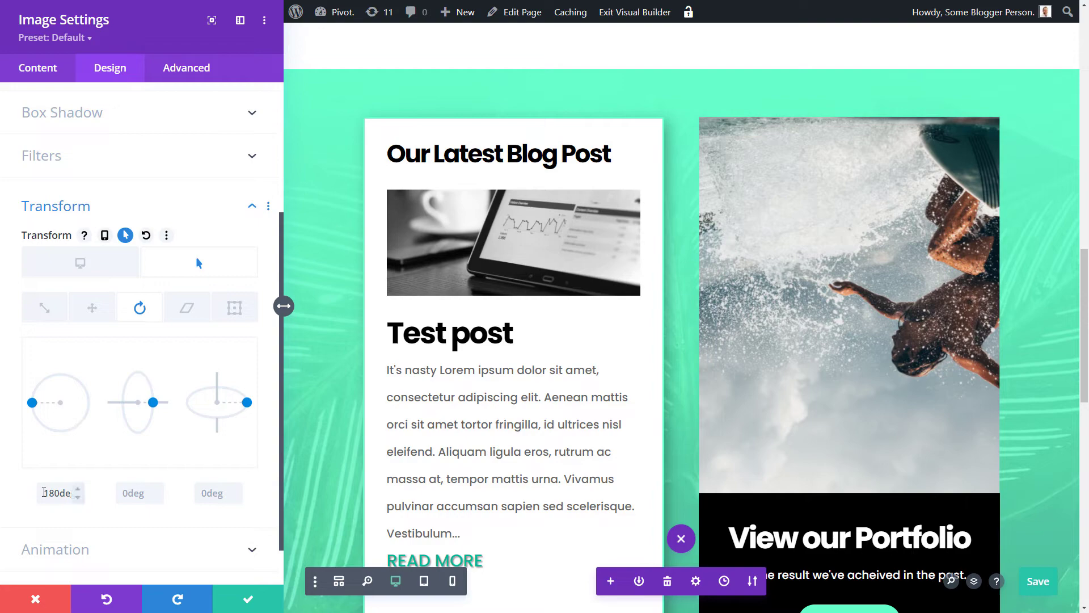
pyautogui.doubleClick(50, 492)
pyautogui.write('0')
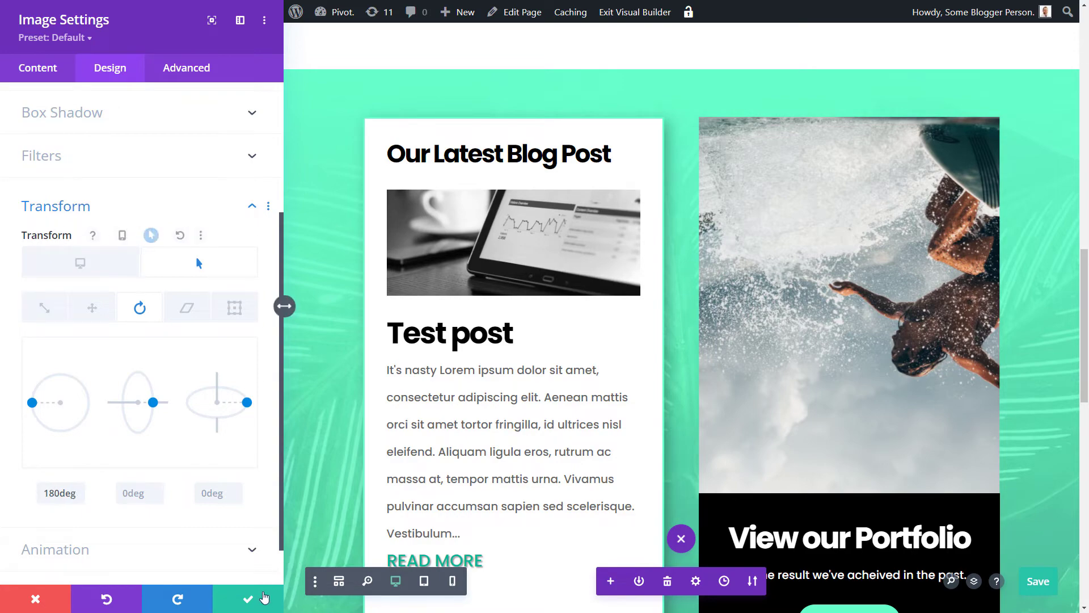
pyautogui.press('Escape')
# Open the blog column's Transform skew controls, leaving the normal skew at 0deg.
pyautogui.click(196, 122)
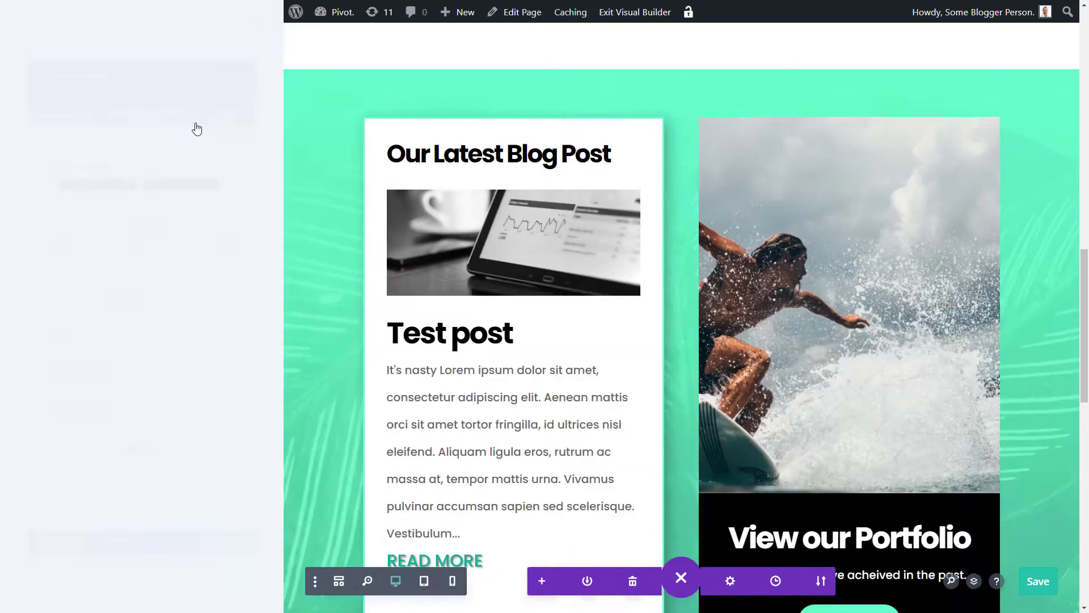
pyautogui.click(35, 198)
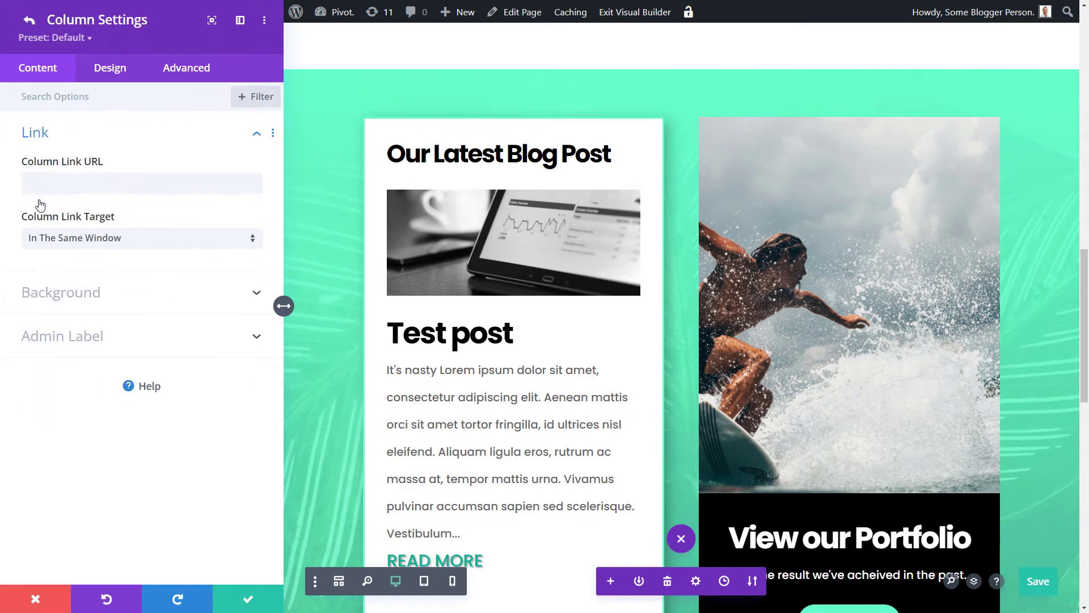
pyautogui.click(110, 69)
pyautogui.click(56, 305)
pyautogui.scroll(-2, 140, 284)
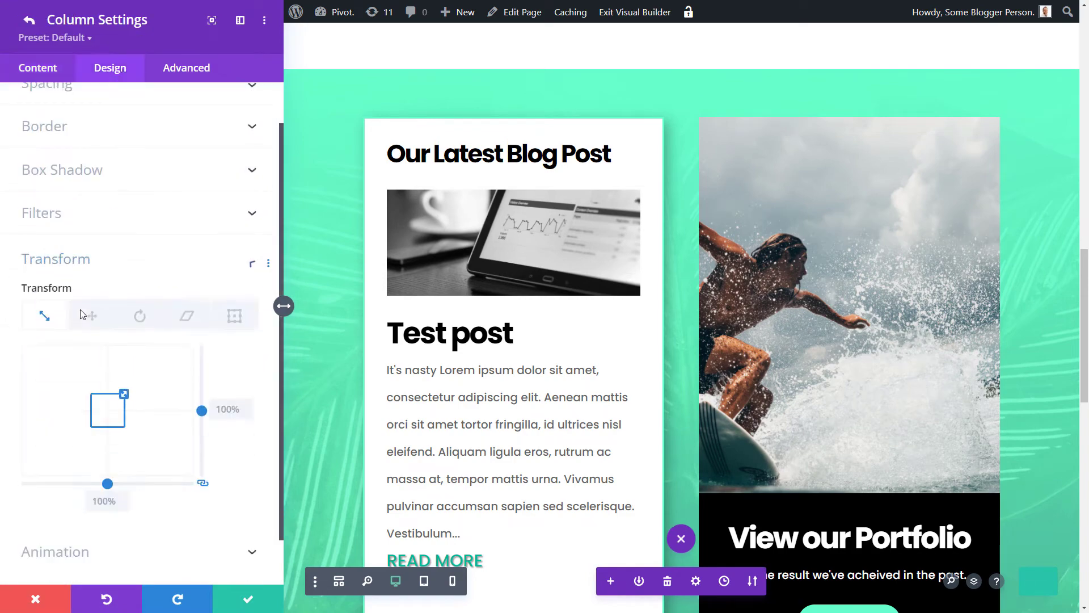
pyautogui.click(187, 263)
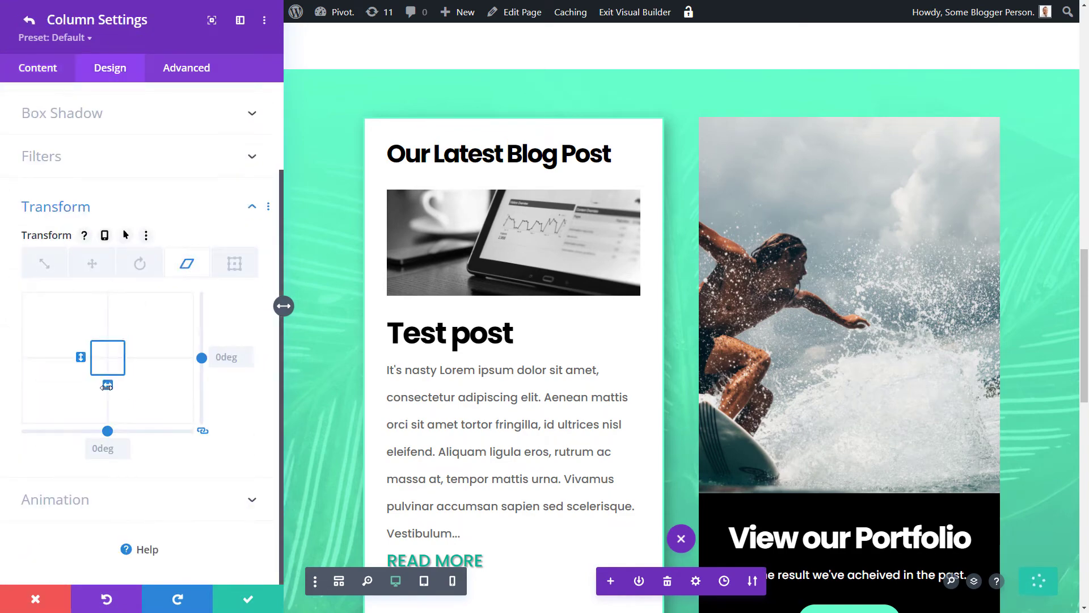
pyautogui.moveTo(107, 385)
pyautogui.mouseDown()
pyautogui.moveTo(82, 386)
pyautogui.moveTo(104, 385)
pyautogui.mouseUp()
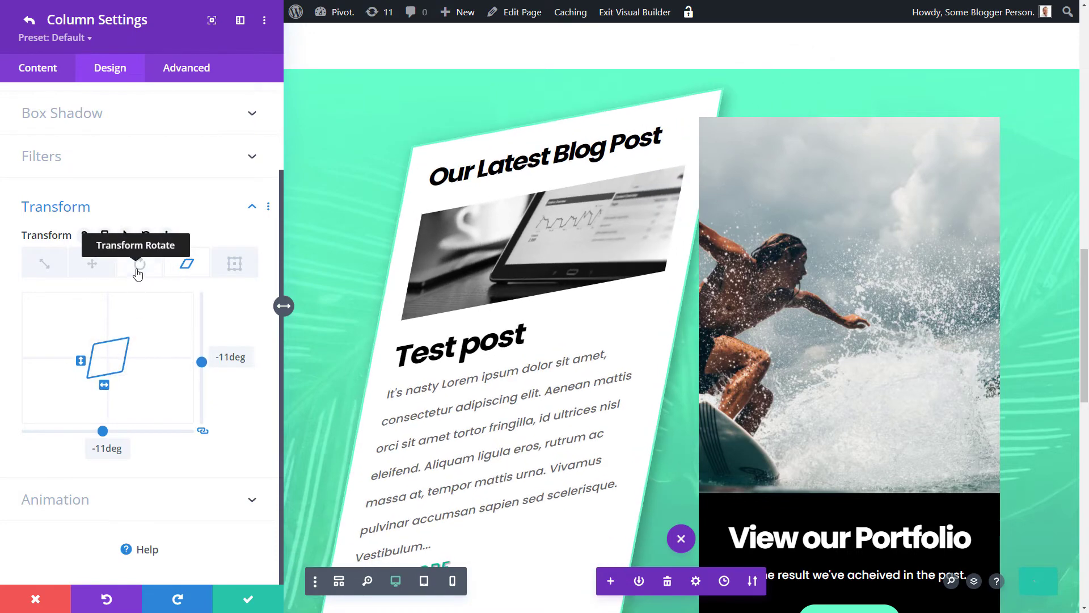
pyautogui.click(147, 233)
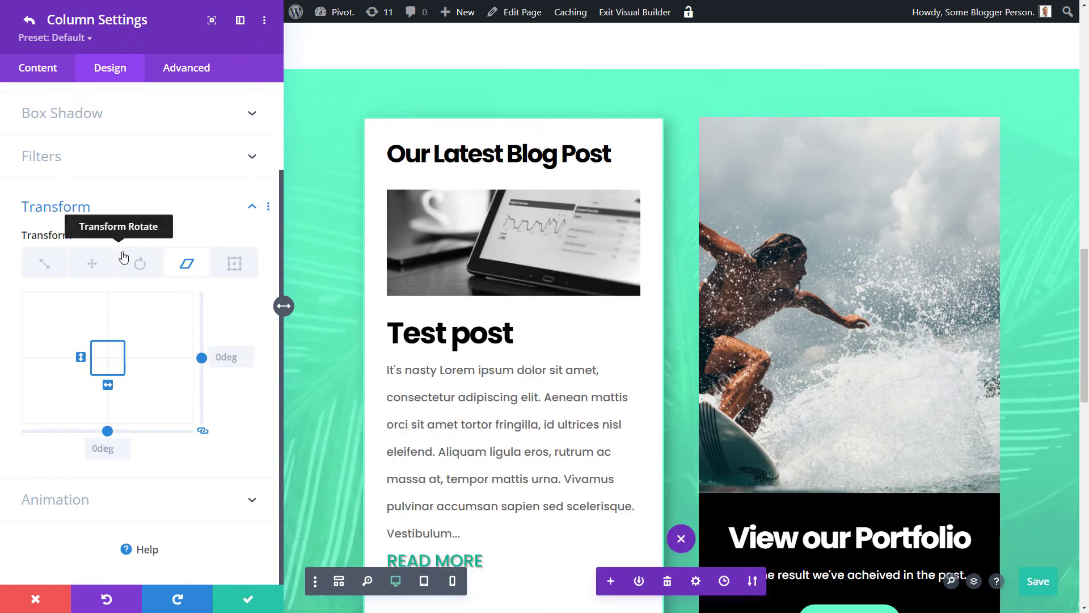
# Give the column a hover skew of -6deg, an off-centre origin and 60px/-87px translate.
pyautogui.click(125, 235)
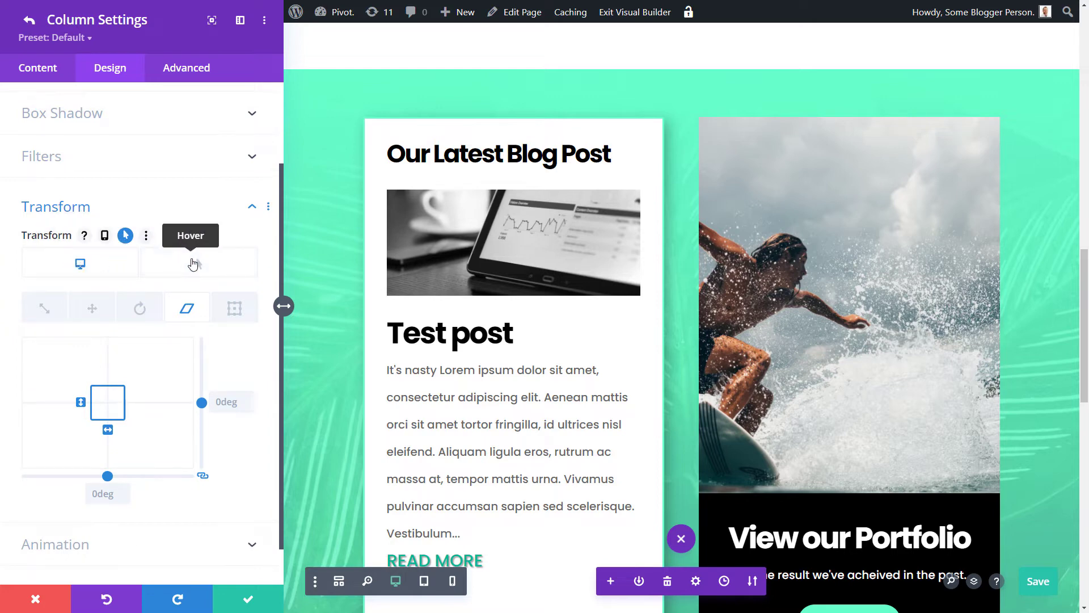
pyautogui.click(184, 261)
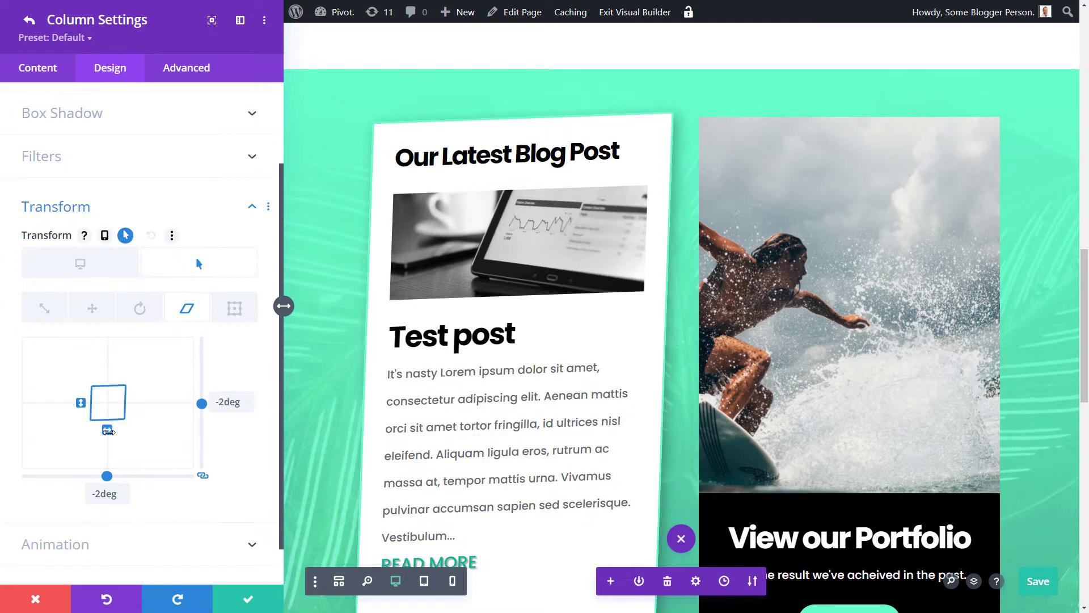
pyautogui.moveTo(110, 431); pyautogui.dragTo(112, 409)
pyautogui.click(233, 309)
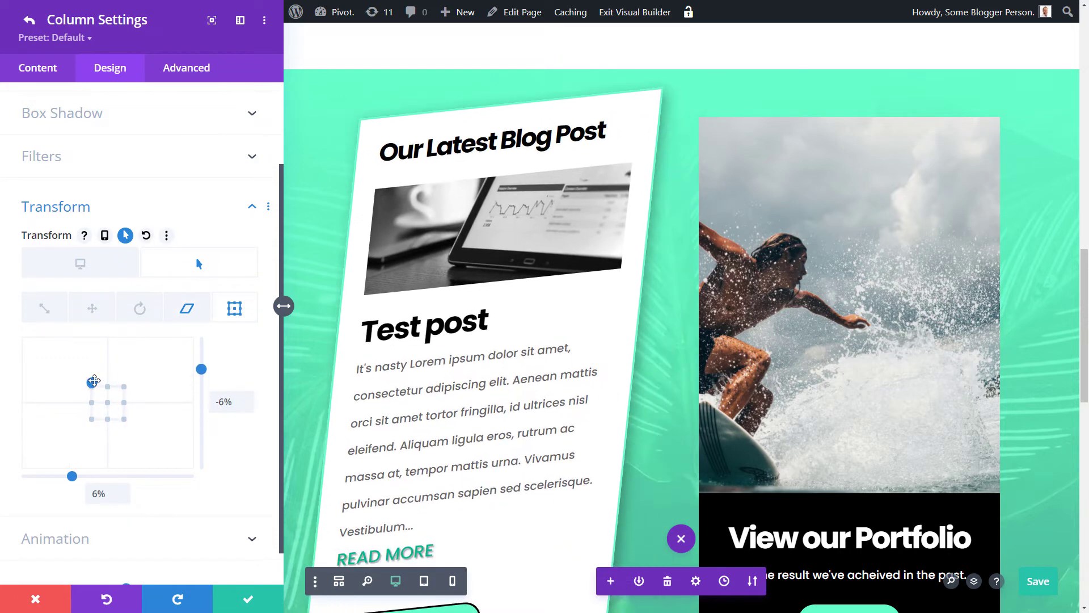
pyautogui.moveTo(94, 380); pyautogui.dragTo(133, 372)
pyautogui.click(45, 309)
pyautogui.click(92, 308)
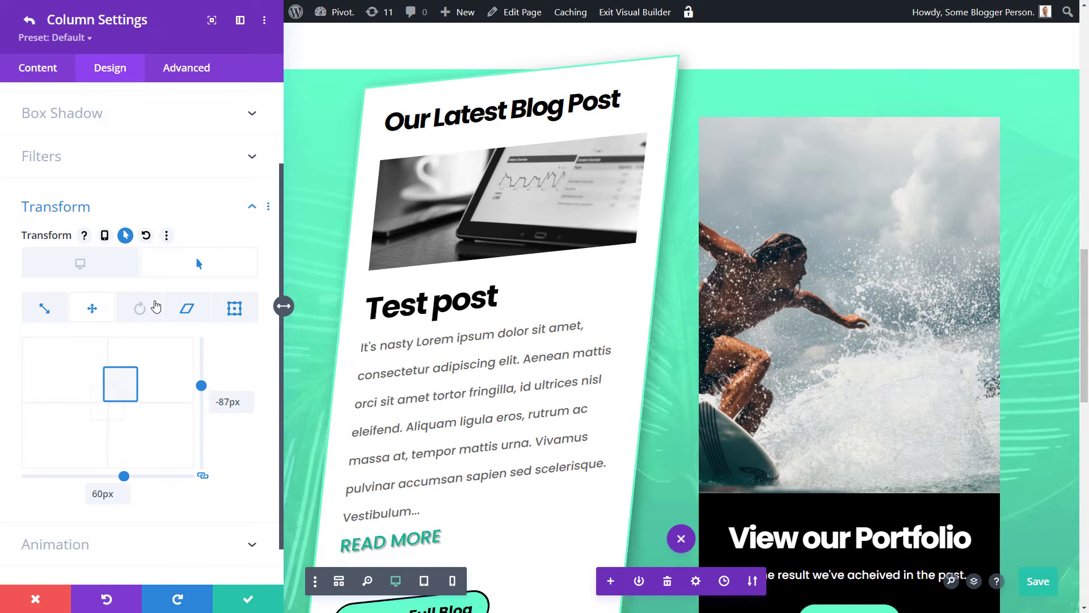
pyautogui.click(137, 122)
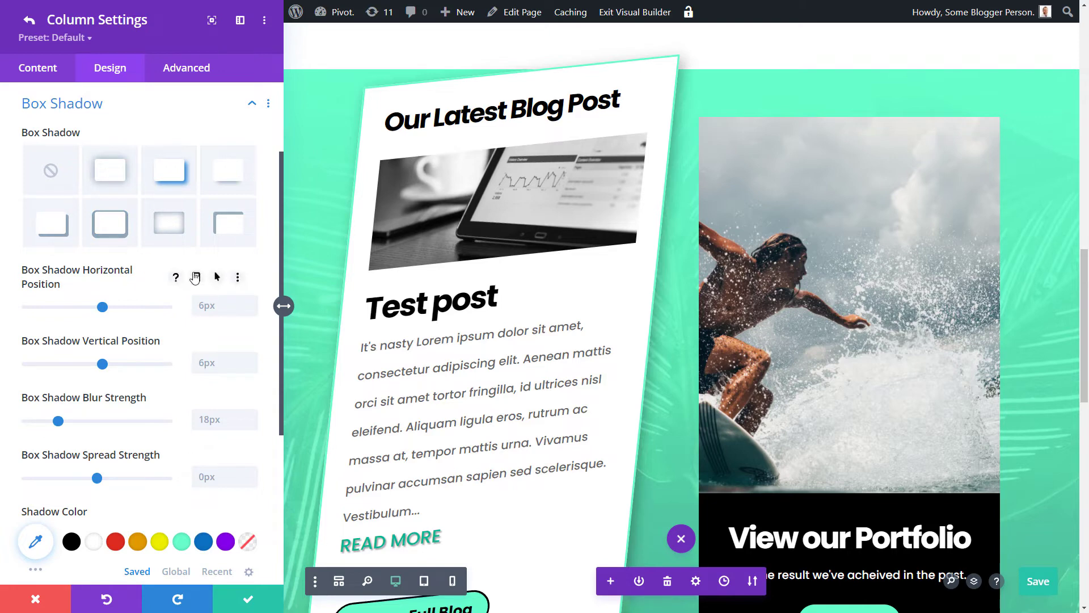
# Push the blog column's hover box shadow to the right.
pyautogui.click(218, 279)
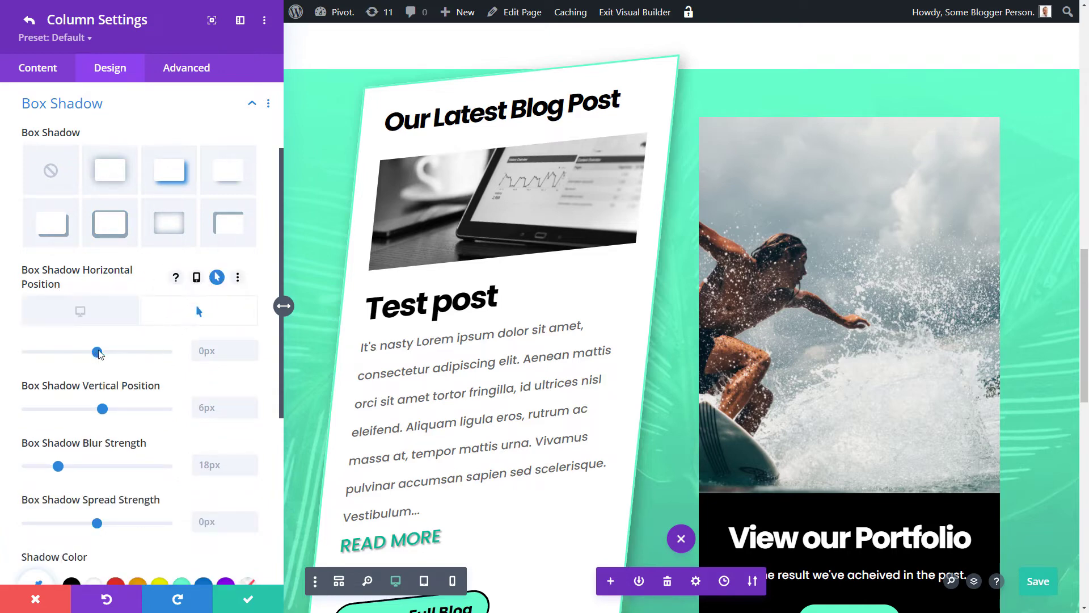
pyautogui.moveTo(97, 352); pyautogui.dragTo(137, 353)
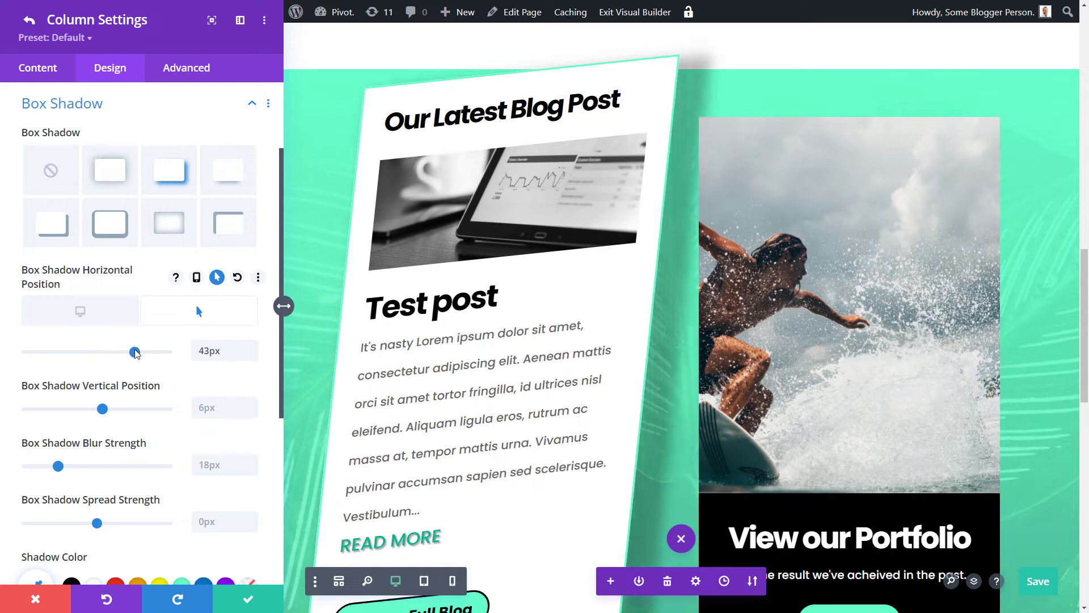
pyautogui.scroll(2, 165, 241)
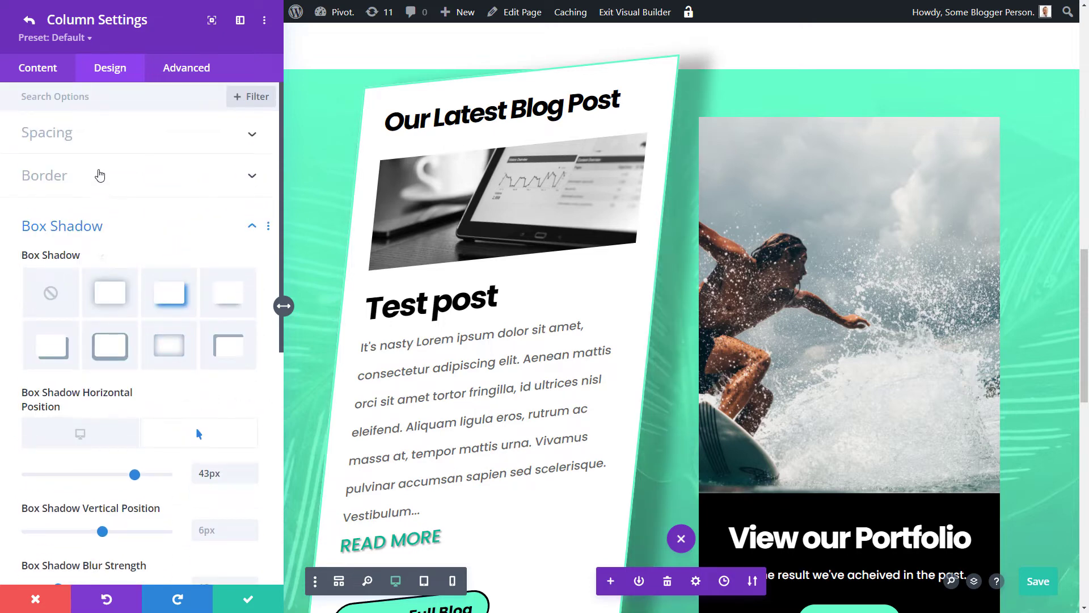
# Give the column a 3px border width on hover while keeping 0px normally.
pyautogui.click(99, 175)
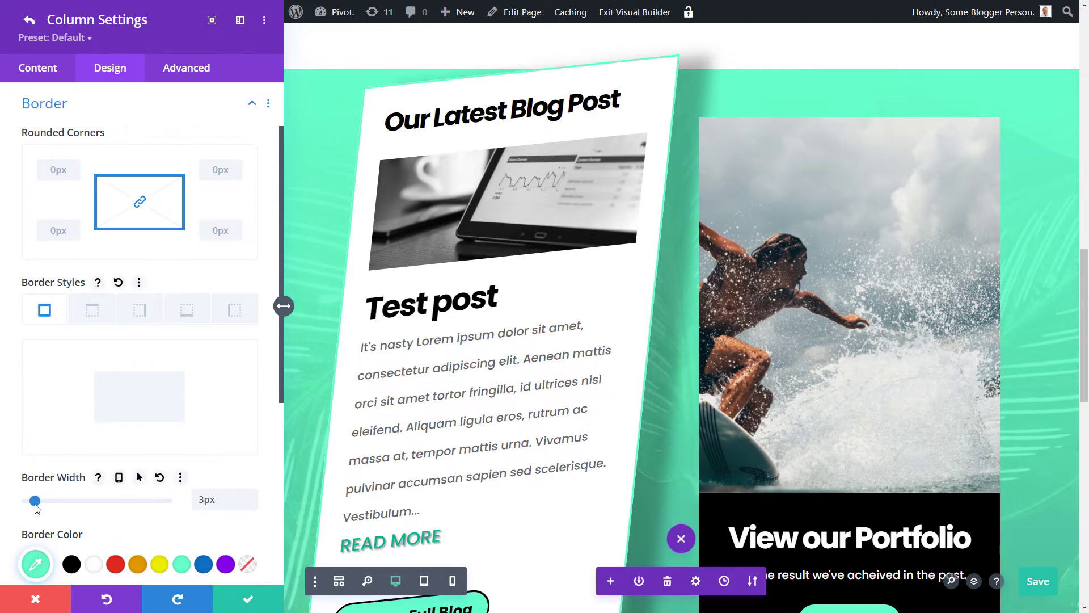
pyautogui.moveTo(34, 501); pyautogui.dragTo(26, 502)
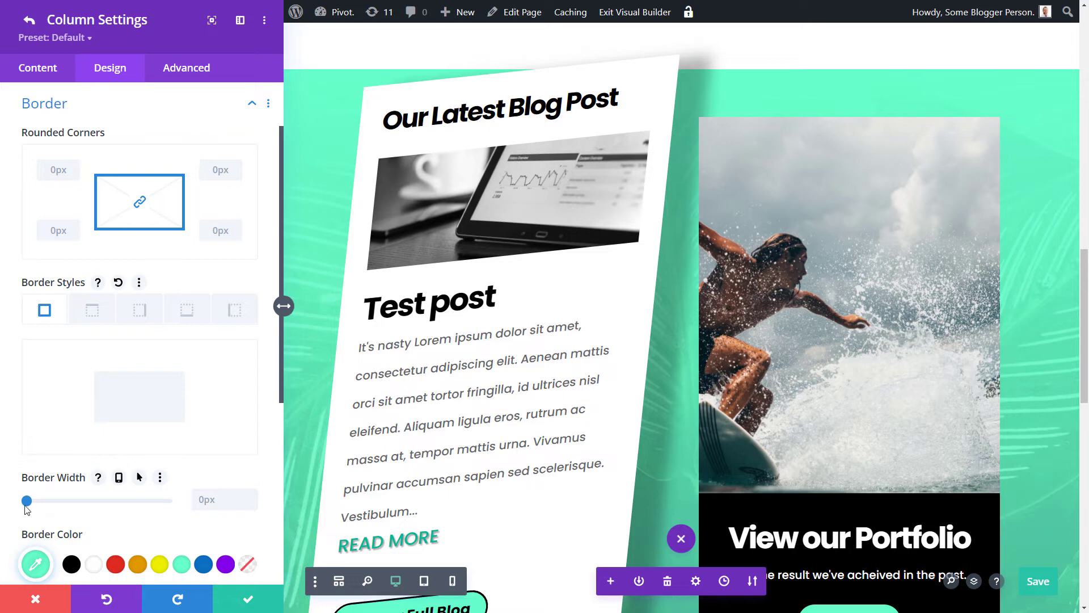
pyautogui.hotkey('ctrl', 'z')
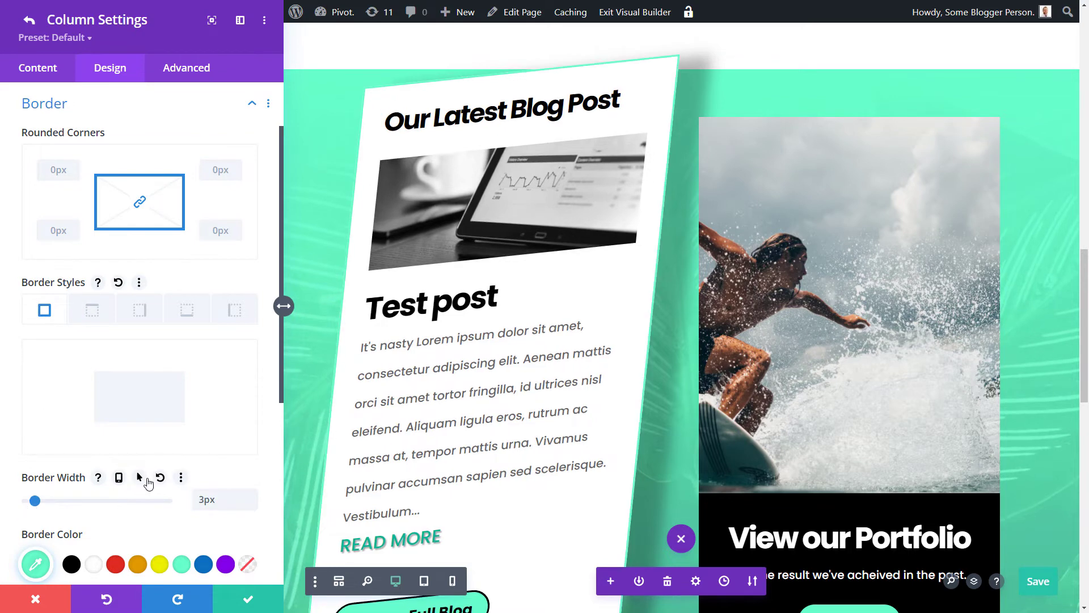
pyautogui.click(140, 479)
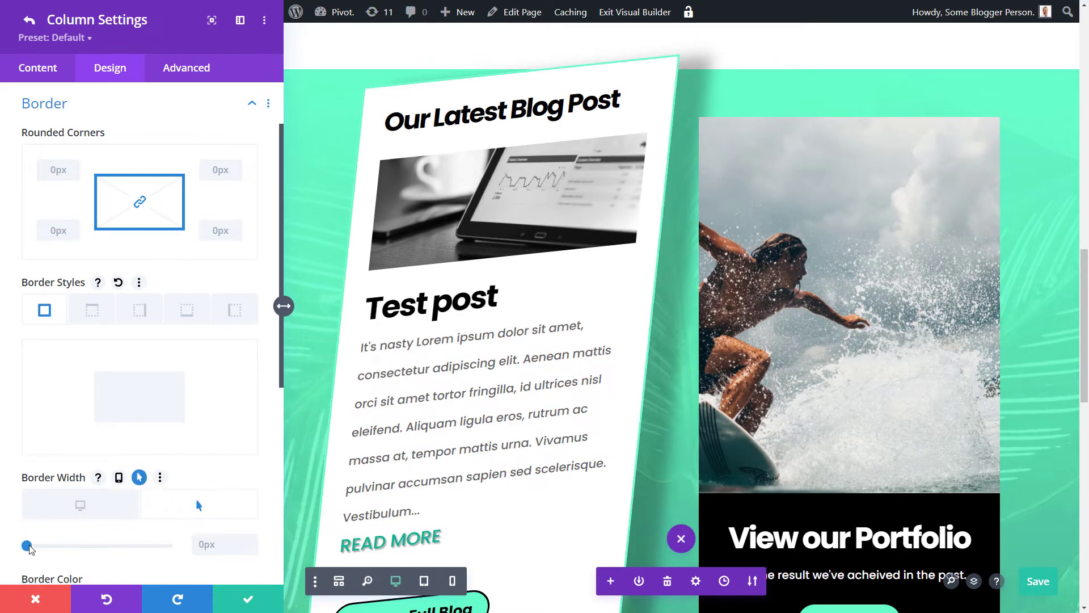
pyautogui.scroll(-1, 50, 545)
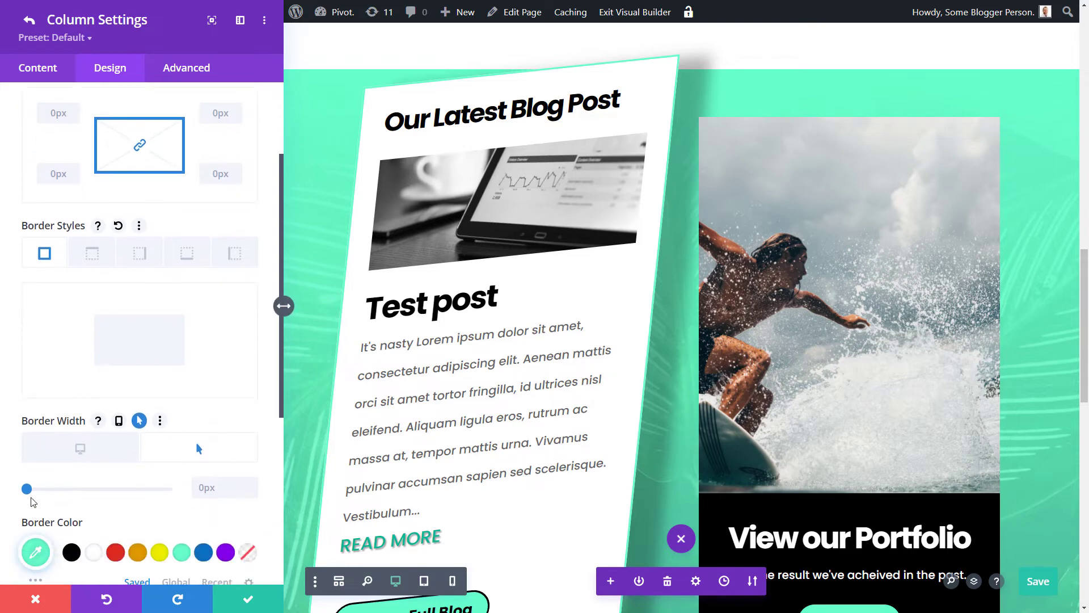
pyautogui.moveTo(27, 488); pyautogui.dragTo(88, 495)
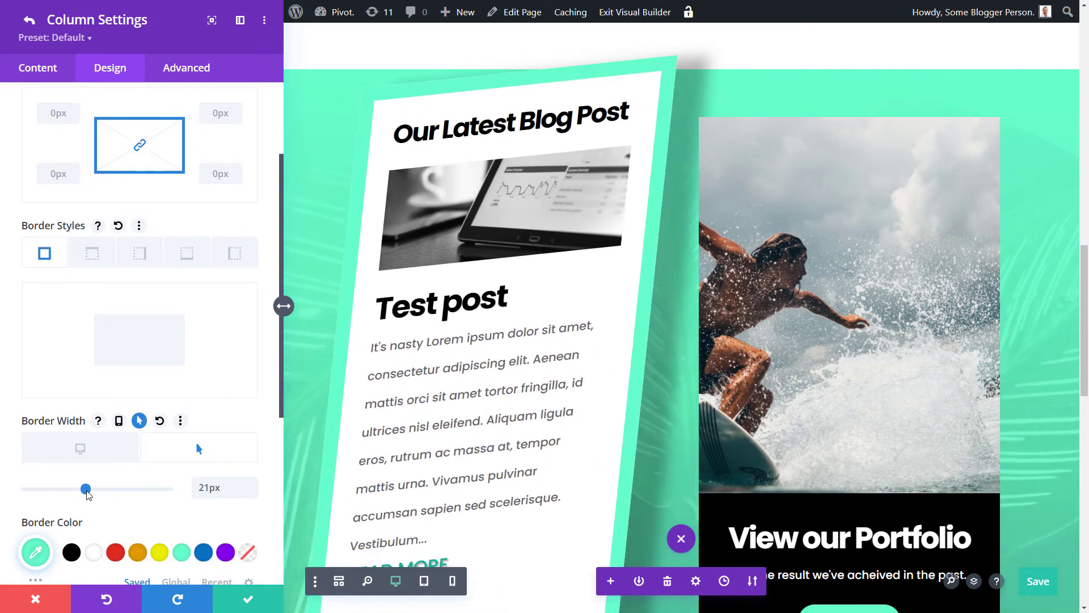
pyautogui.click(84, 450)
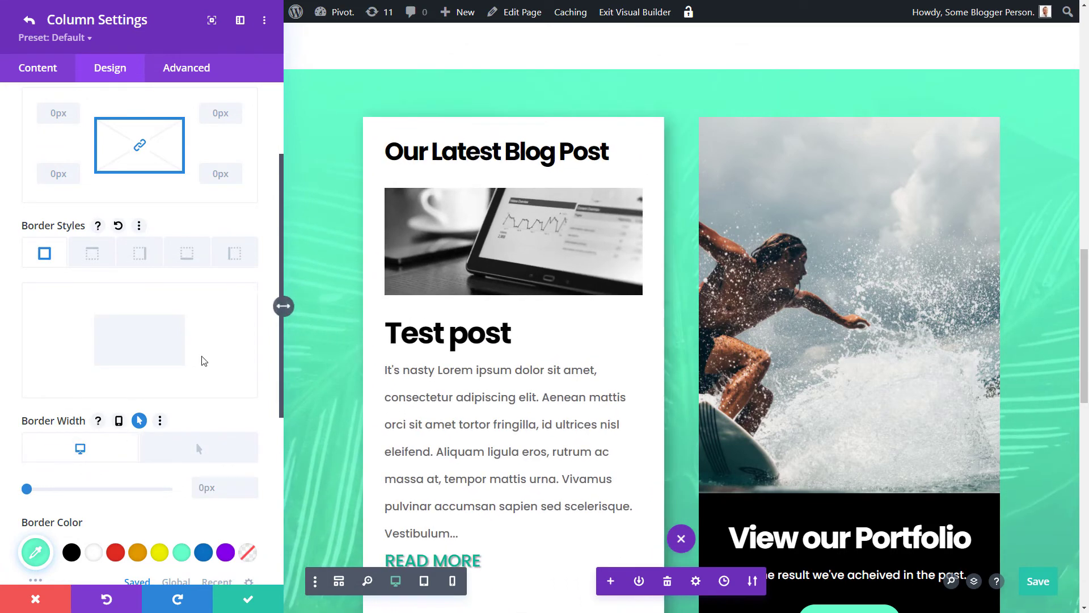
pyautogui.scroll(2, 208, 375)
# Save and close the column settings and the row settings.
pyautogui.click(100, 140)
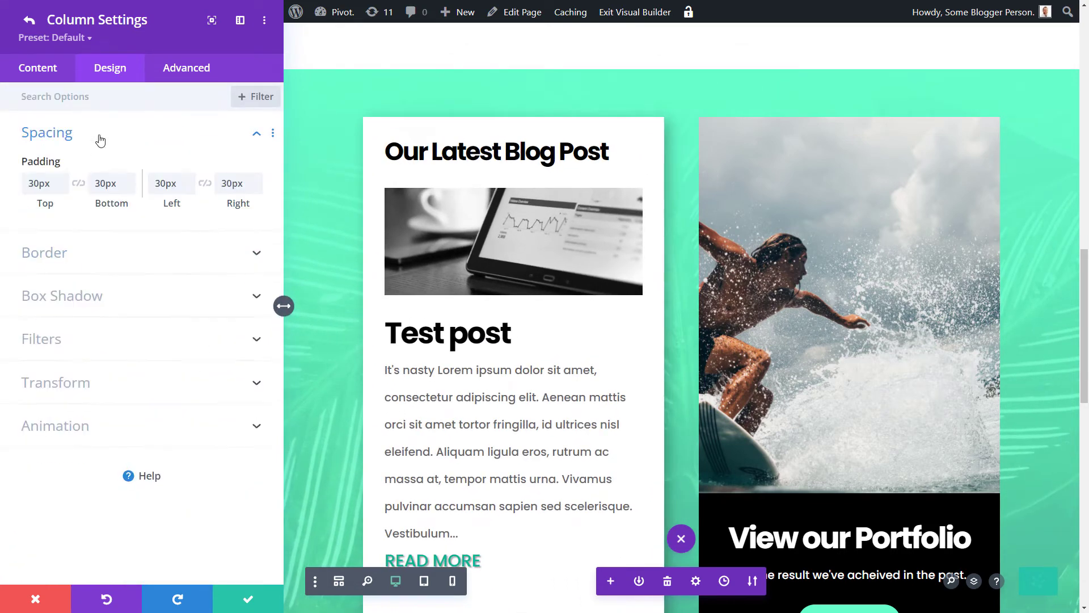
pyautogui.click(248, 598)
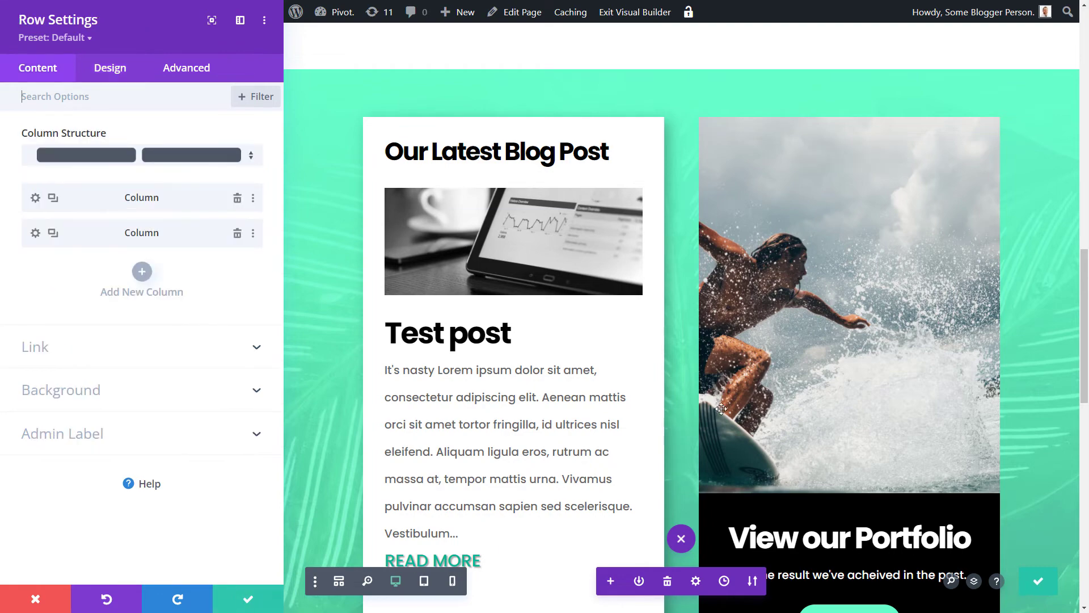
pyautogui.scroll(4, 388, 182)
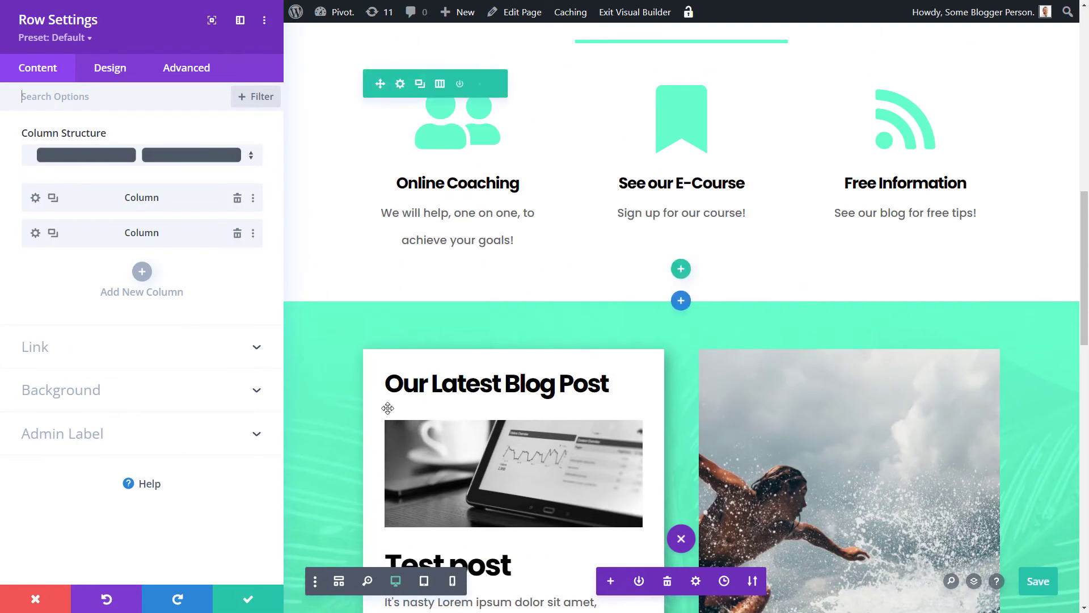
pyautogui.scroll(-15, 562, 366)
pyautogui.scroll(2, 561, 366)
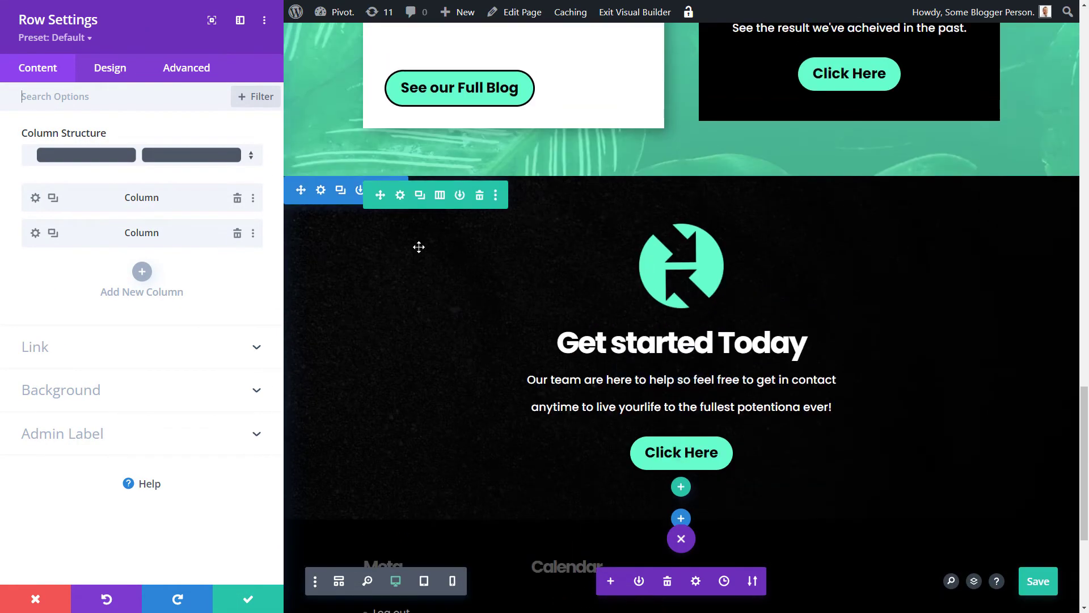
pyautogui.click(261, 595)
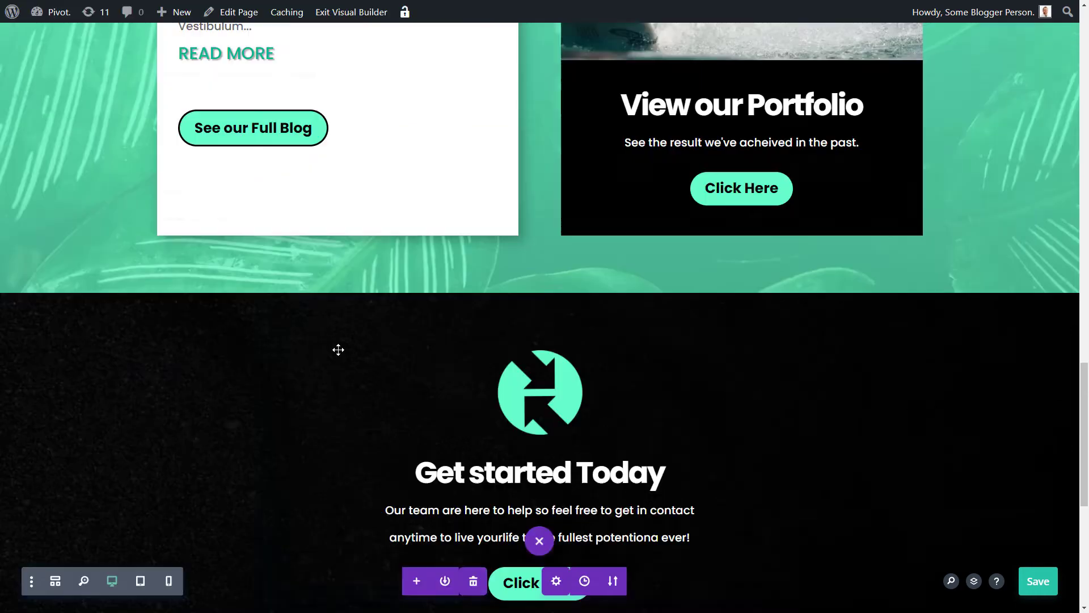
# Set the Get started Today section's hover padding to 300px top and bottom.
pyautogui.click(45, 307)
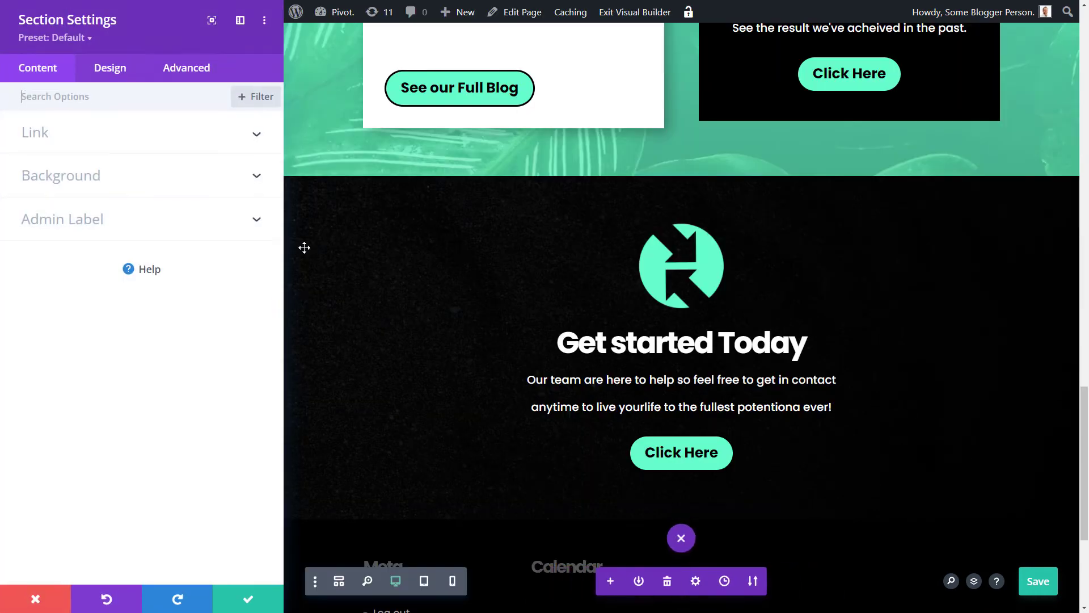
pyautogui.click(106, 70)
pyautogui.click(62, 263)
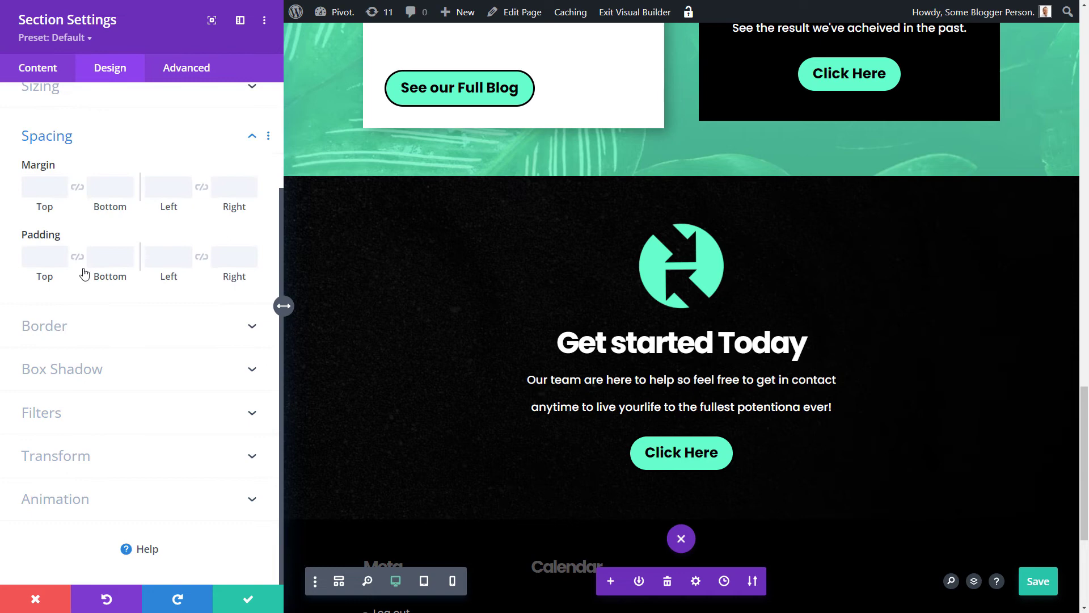
pyautogui.click(114, 236)
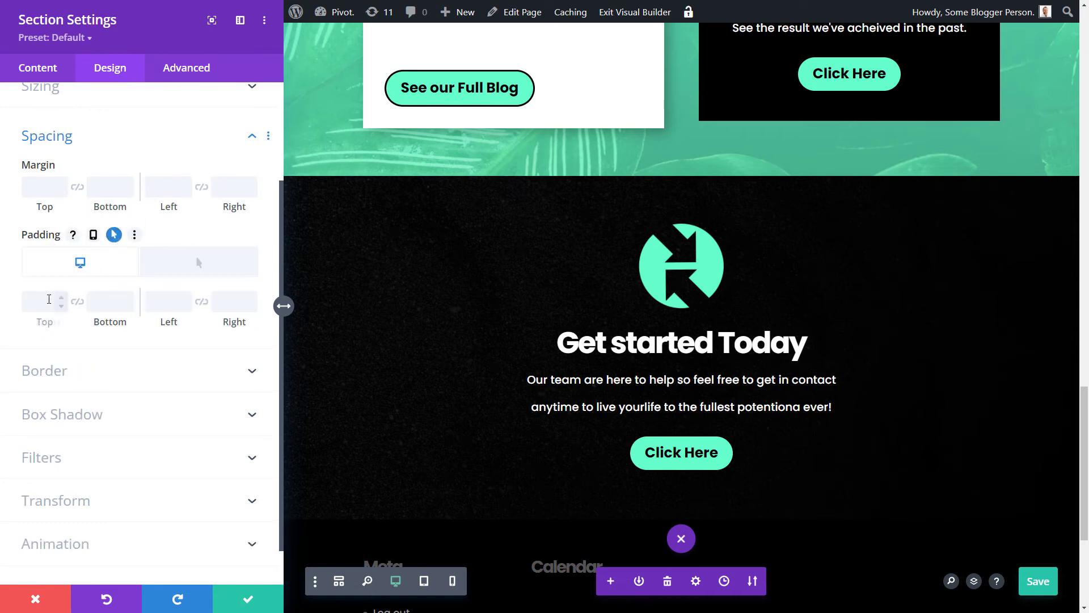
pyautogui.click(49, 299)
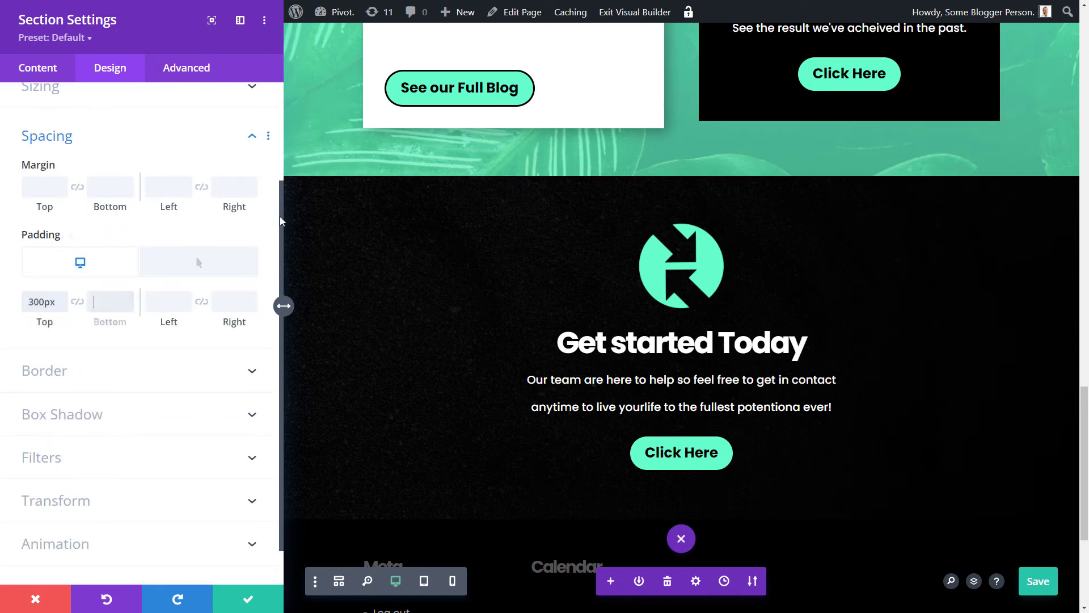
pyautogui.write('300')
pyautogui.press('Tab')
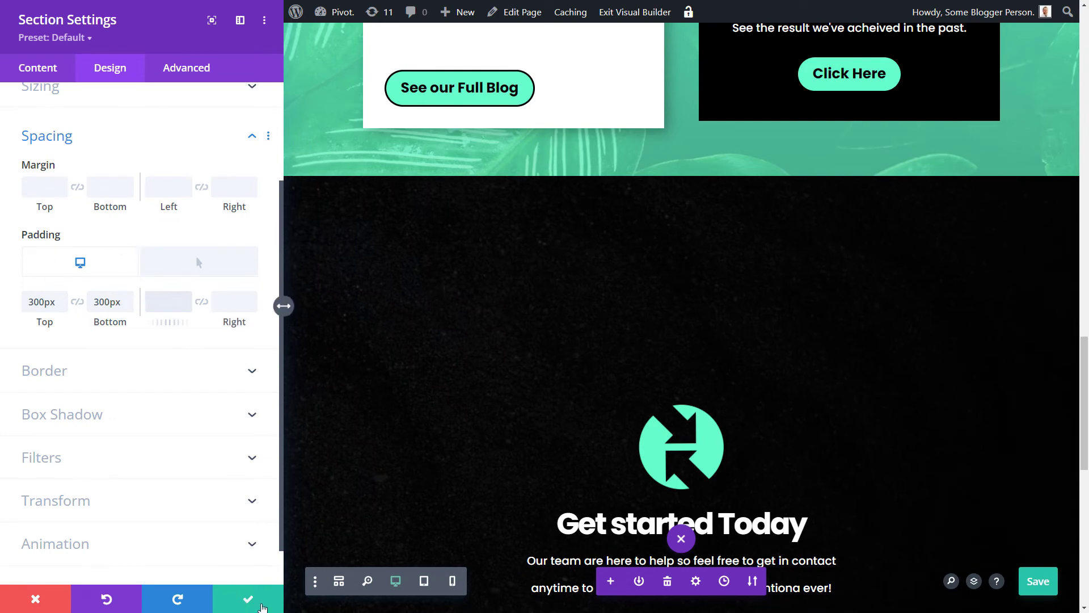
# Save the section settings, check the logo image's sizing, then save and exit the builder.
pyautogui.click(247, 598)
pyautogui.scroll(-3, 512, 338)
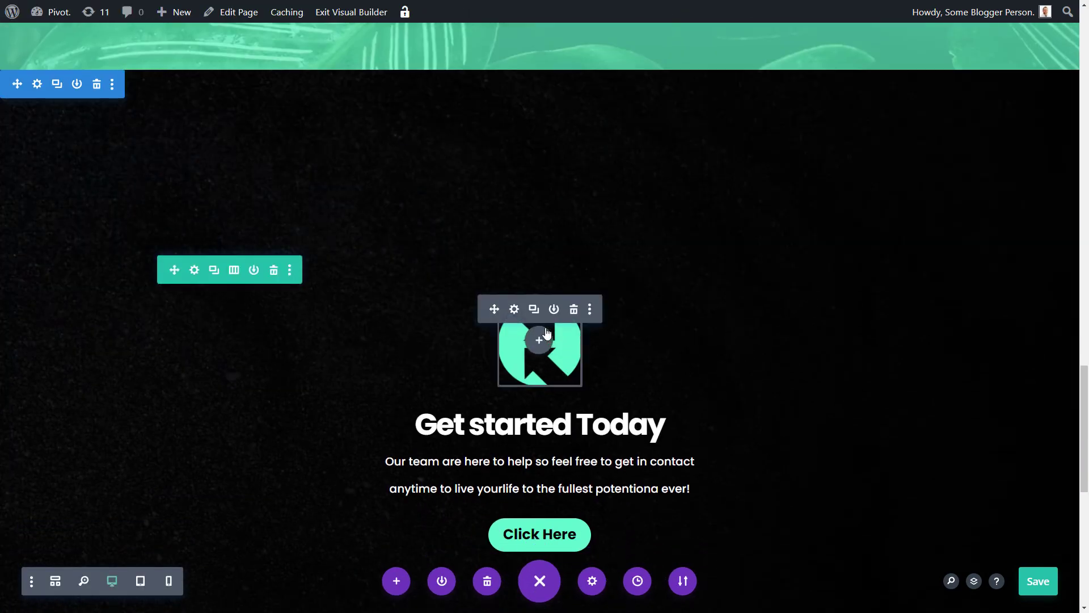
pyautogui.click(516, 310)
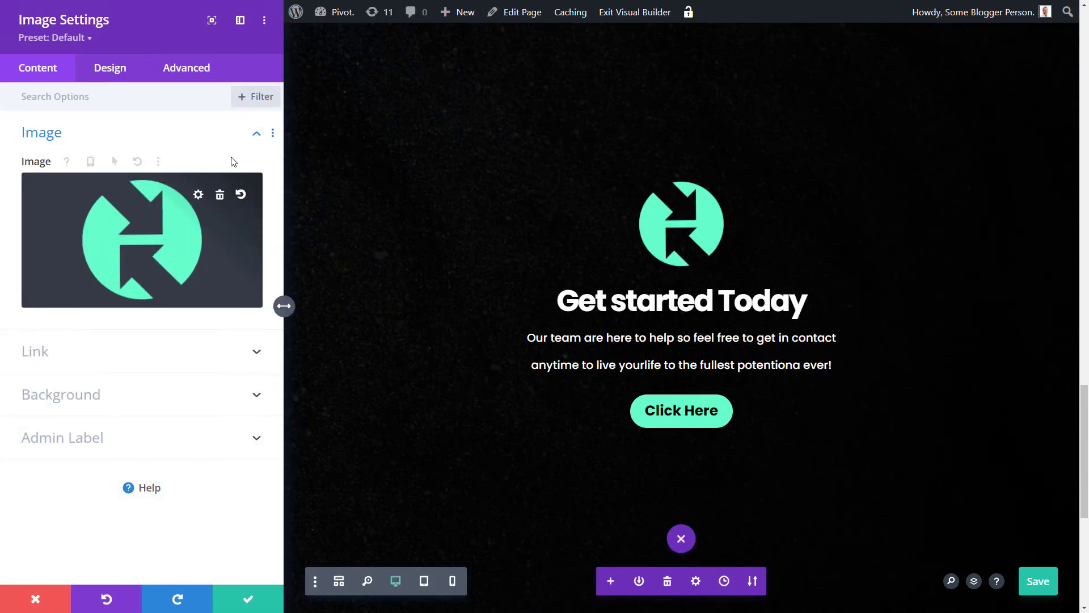
pyautogui.click(119, 76)
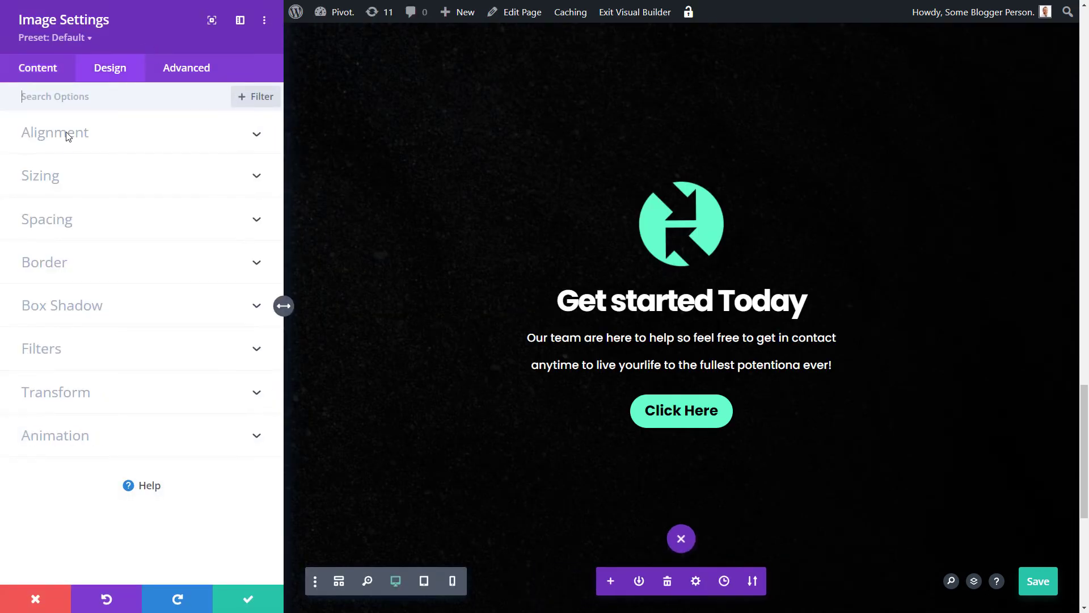
pyautogui.click(59, 183)
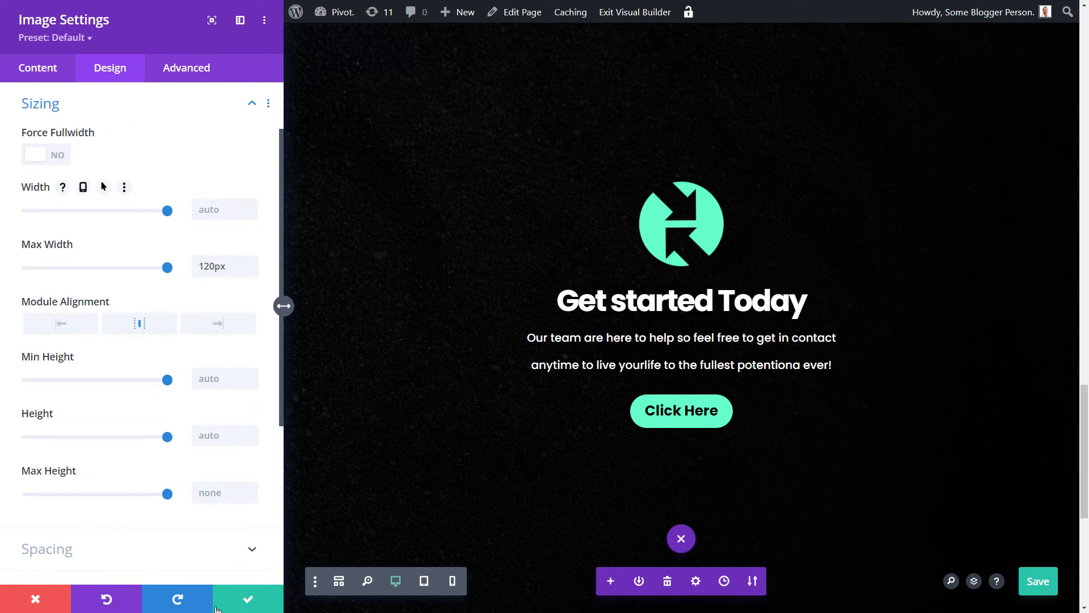
pyautogui.click(251, 604)
pyautogui.scroll(10, 367, 294)
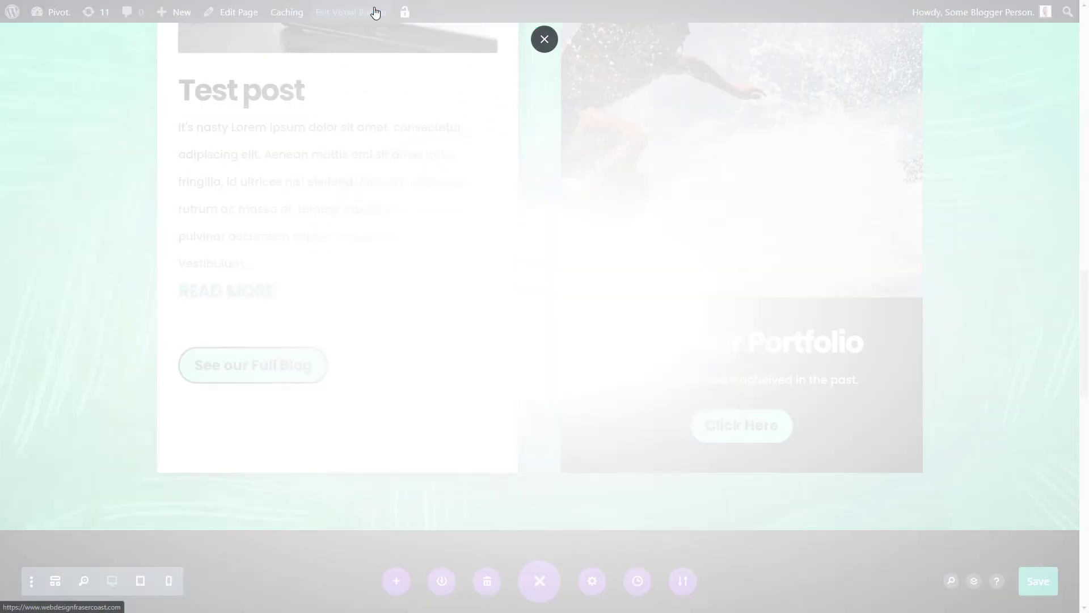
pyautogui.click(669, 379)
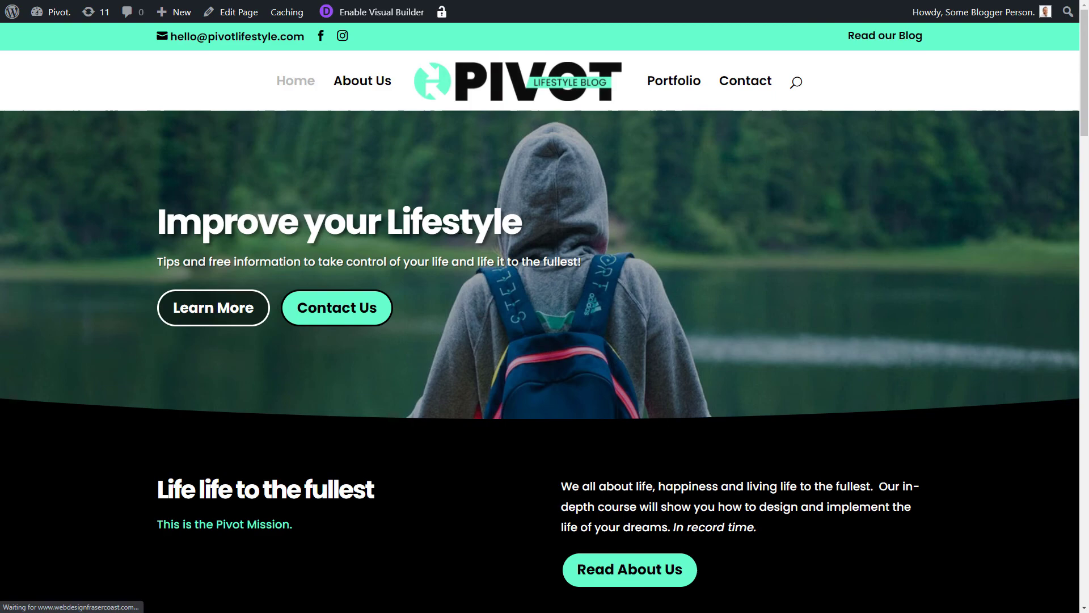
pyautogui.scroll(-4, 416, 240)
pyautogui.scroll(-10, 417, 239)
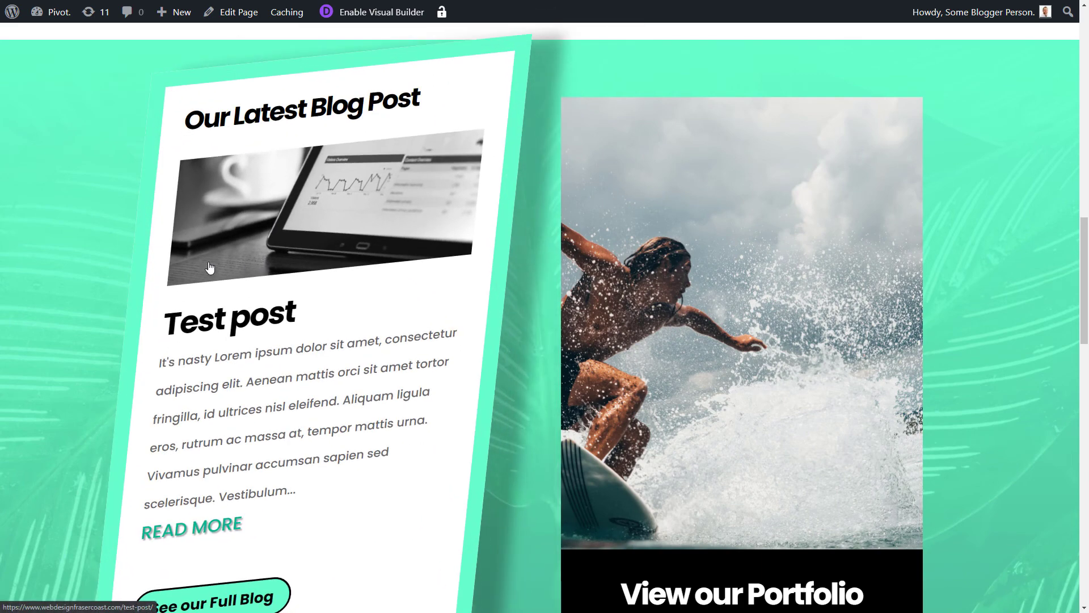
pyautogui.scroll(-2, 94, 280)
pyautogui.scroll(-10, 74, 286)
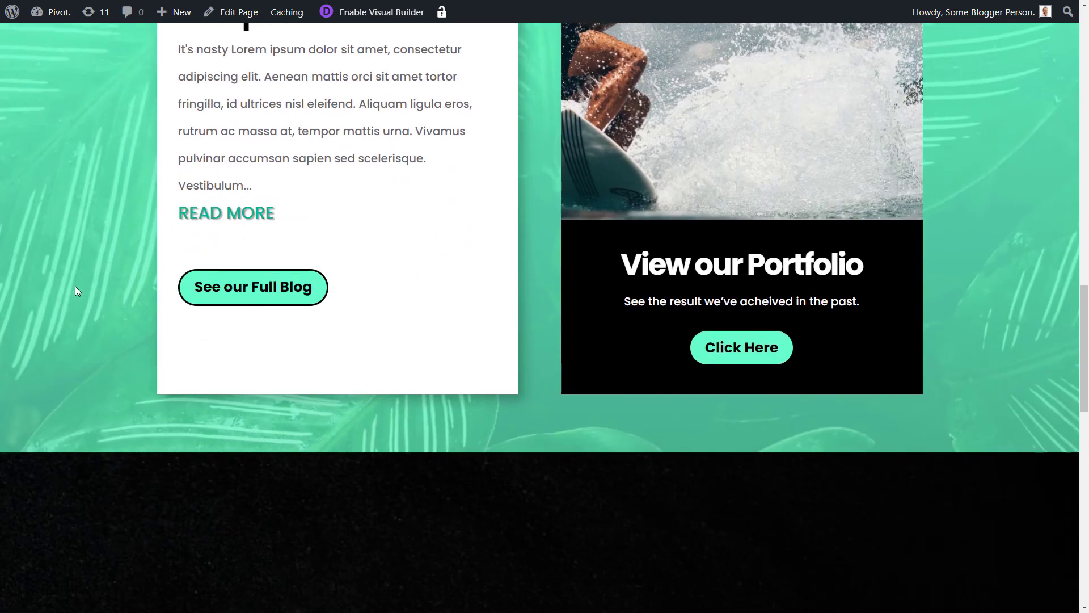
pyautogui.scroll(3, 658, 55)
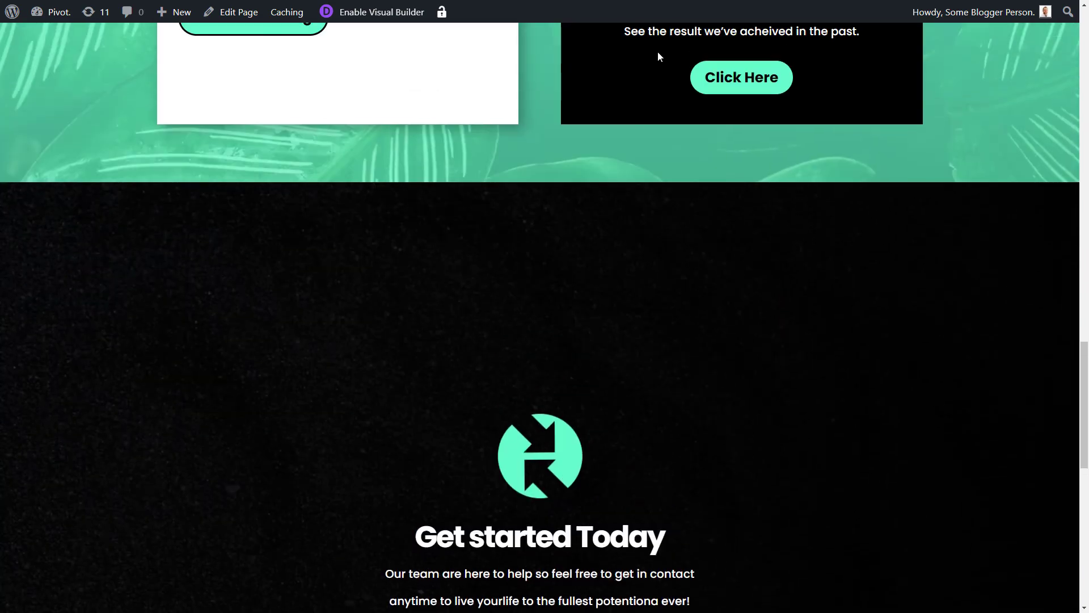
pyautogui.scroll(-4, 714, 386)
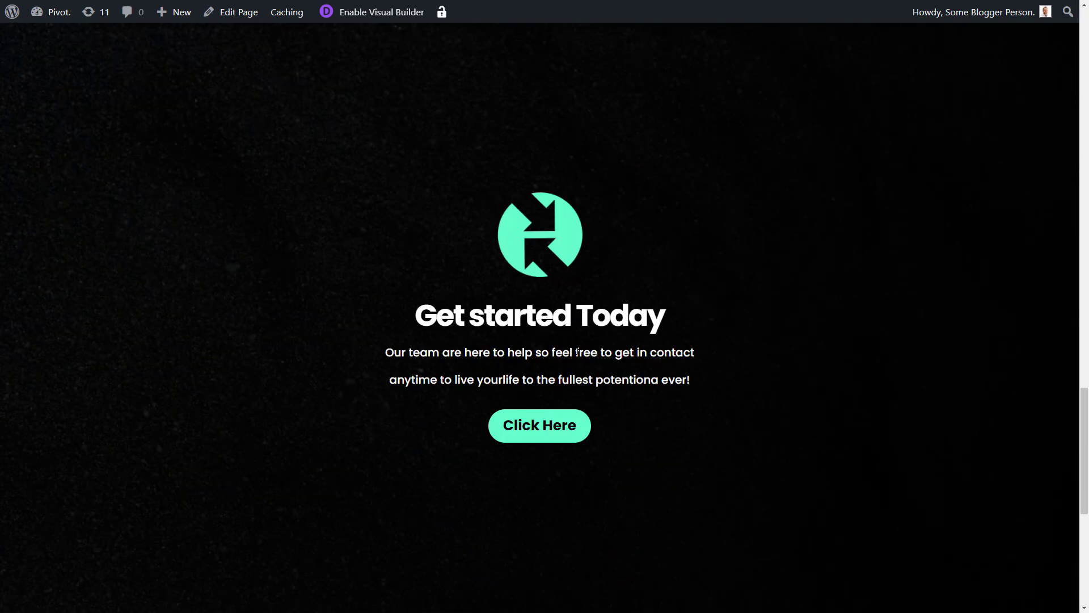
pyautogui.scroll(19, 577, 352)
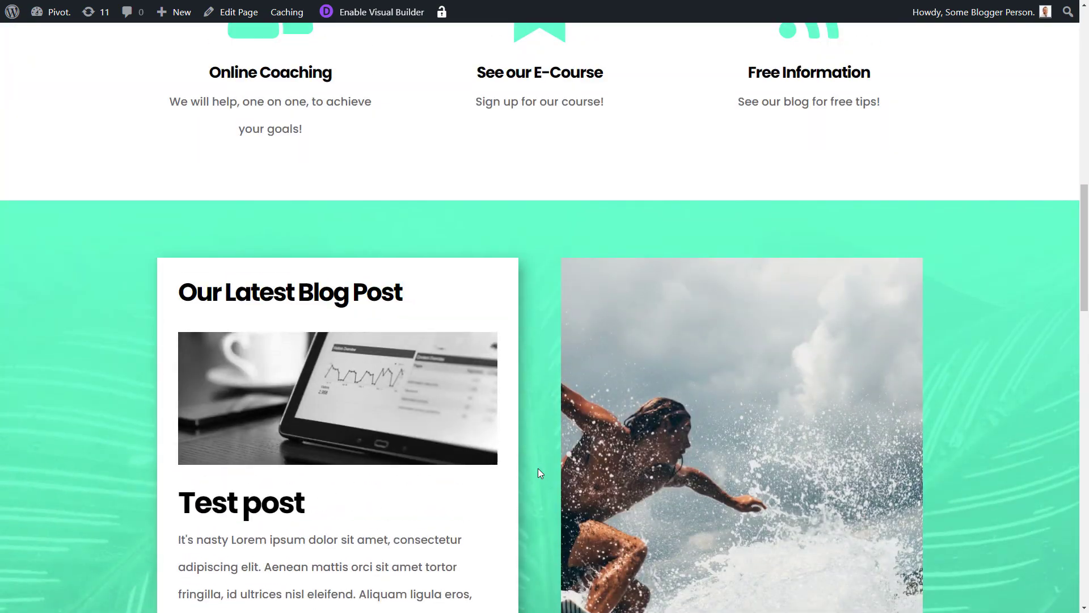